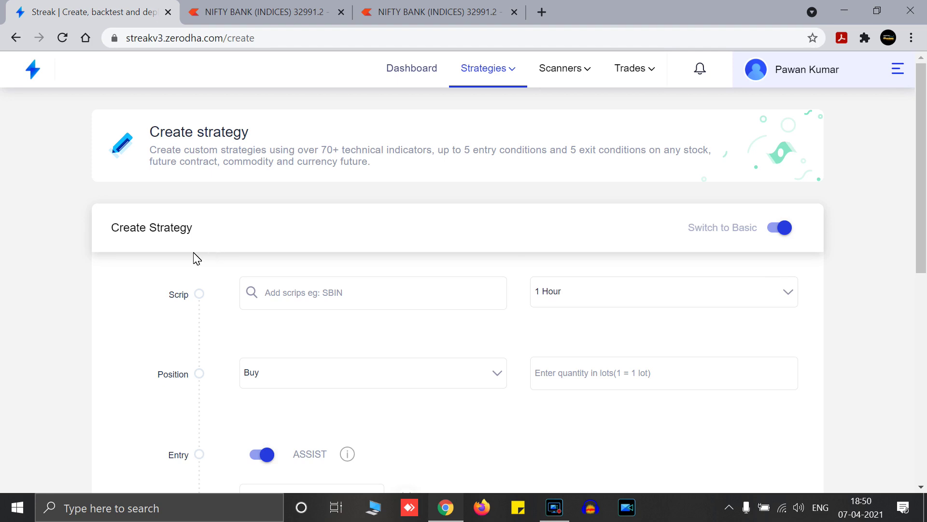
- Add NIFTY BANK INDICES as the scrip of the new strategy
{"action": "scroll", "coordinate": [288, 287], "scroll_direction": "down", "scroll_amount": 3}
{"action": "scroll", "coordinate": [314, 218], "scroll_direction": "up", "scroll_amount": 1}
{"action": "left_click", "coordinate": [307, 229]}
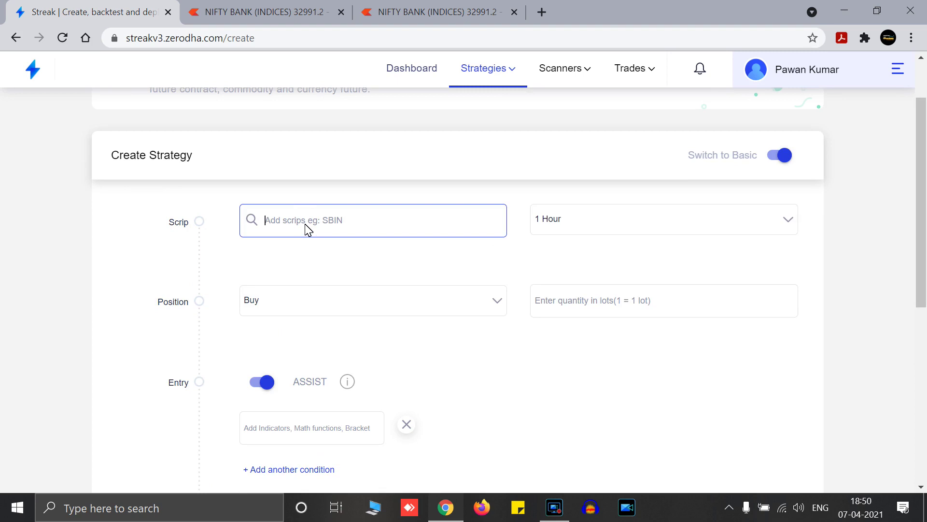
{"action": "type", "text": "nifty b"}
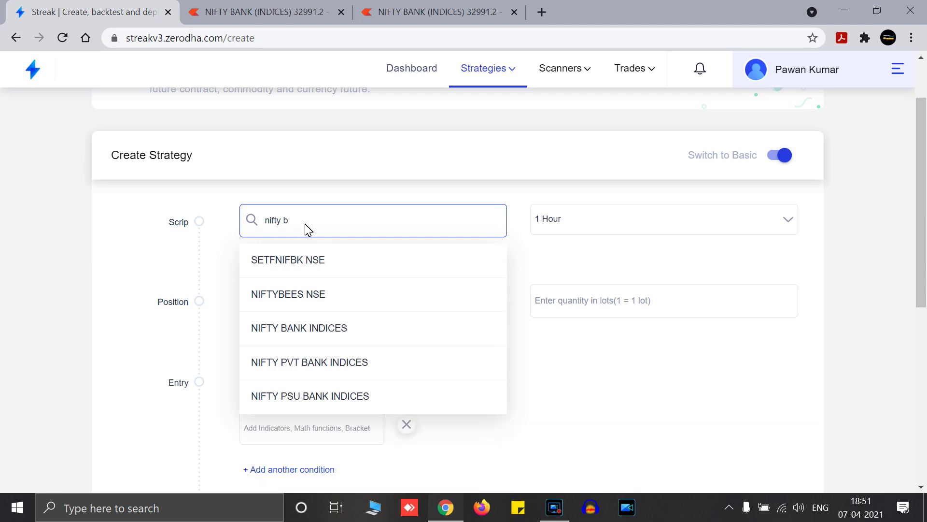
{"action": "left_click", "coordinate": [324, 325]}
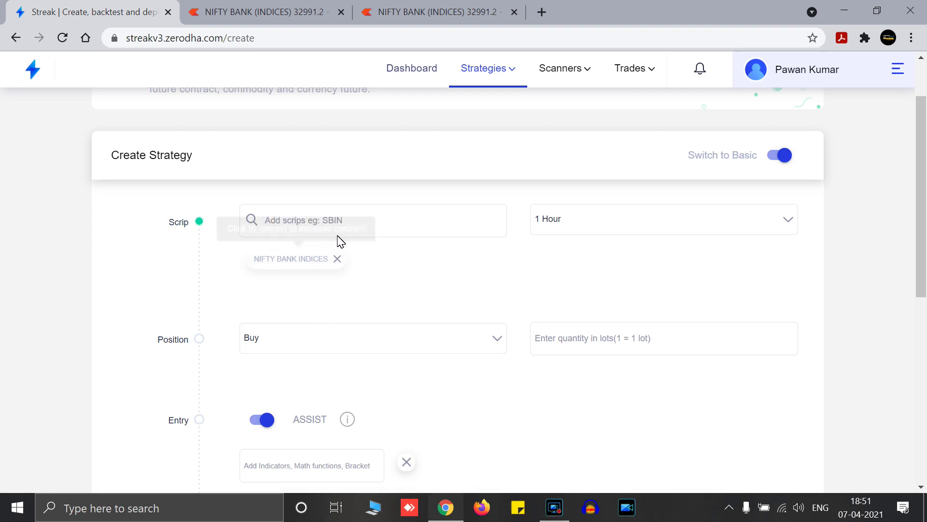
- Open the dynamic contract settings for the NIFTY BANK INDICES scrip and choose CE as the contract type
{"action": "left_click", "coordinate": [293, 263]}
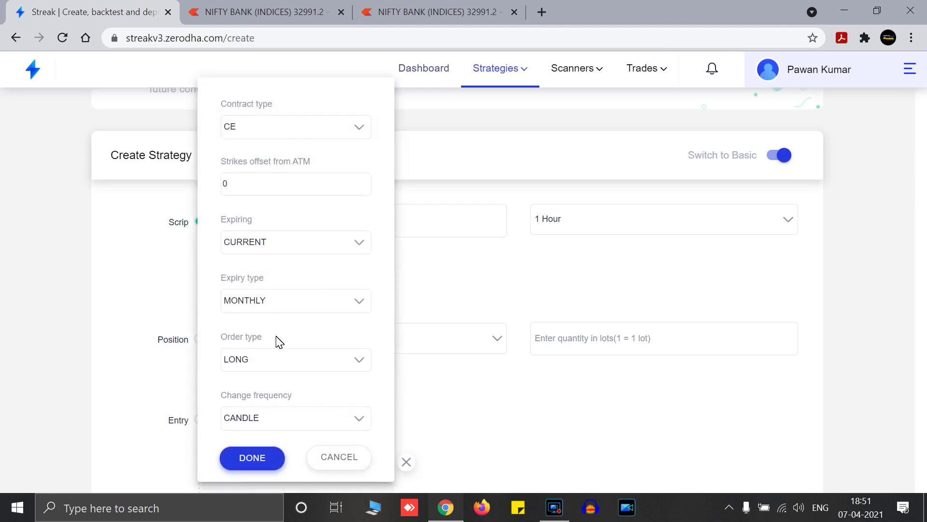
{"action": "left_click", "coordinate": [270, 130]}
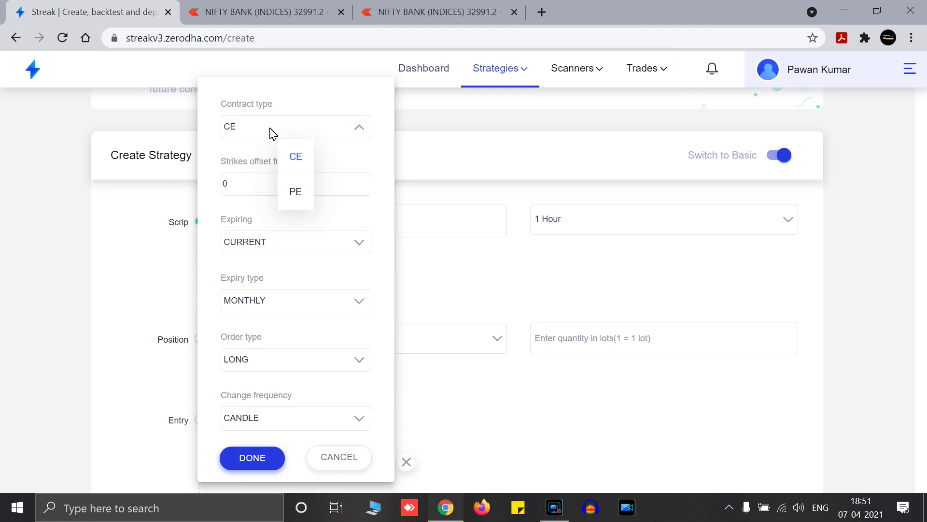
{"action": "left_click", "coordinate": [285, 157]}
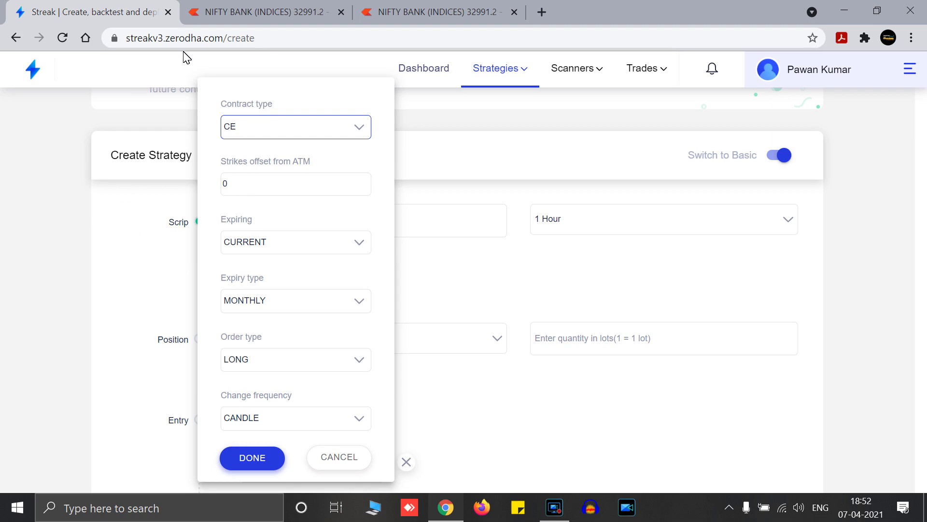
- Open the NSE option chain in a new browser tab and view the BANKNIFTY contracts around the 33,000 strike
{"action": "left_click", "coordinate": [541, 12]}
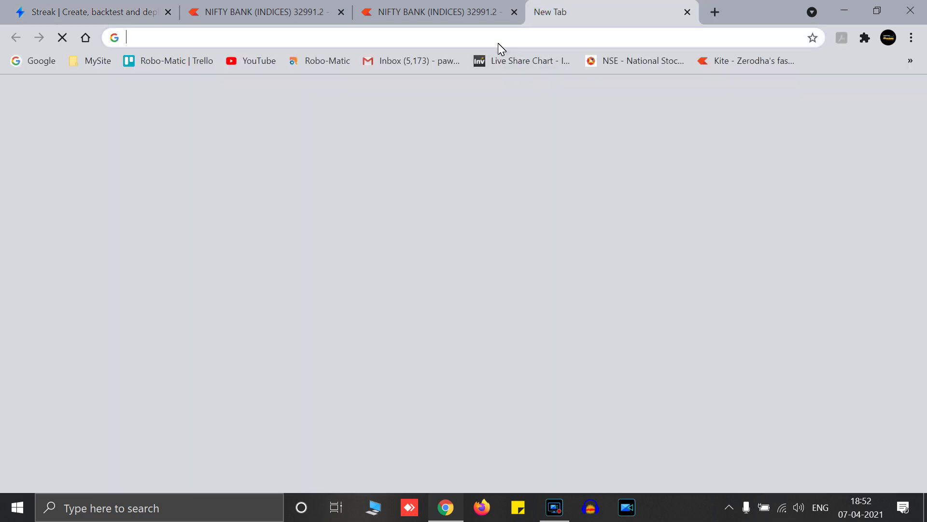
{"action": "type", "text": "op"}
{"action": "left_click", "coordinate": [237, 216]}
{"action": "scroll", "coordinate": [290, 271], "scroll_direction": "down", "scroll_amount": 1}
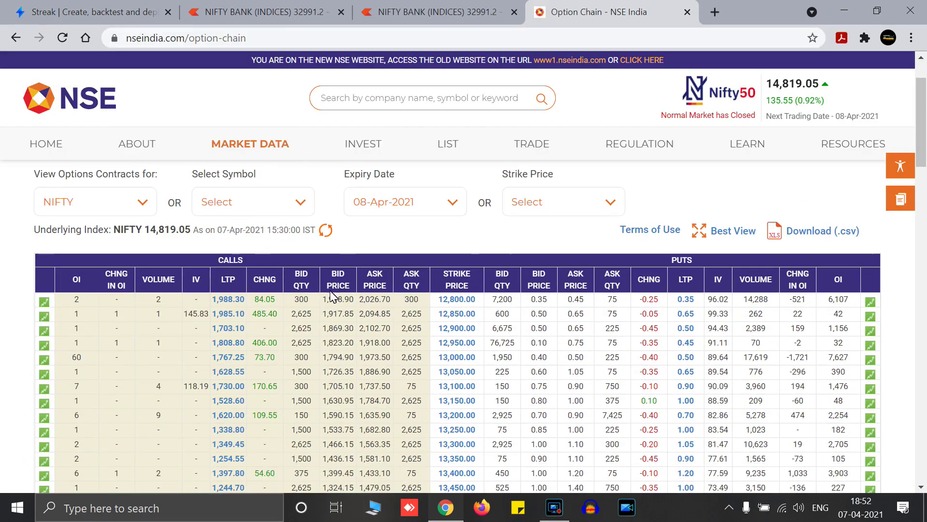
{"action": "left_click", "coordinate": [144, 205]}
{"action": "left_click", "coordinate": [102, 260]}
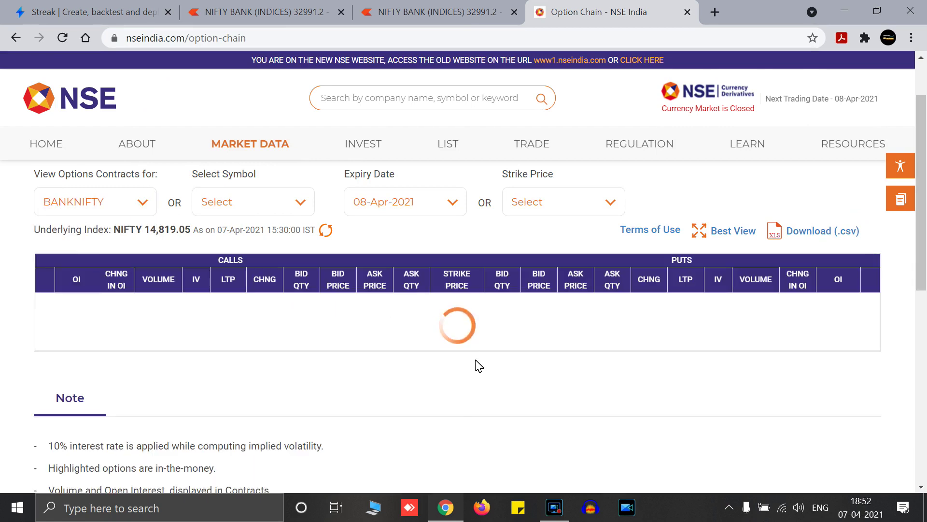
{"action": "scroll", "coordinate": [474, 365], "scroll_direction": "down", "scroll_amount": 10}
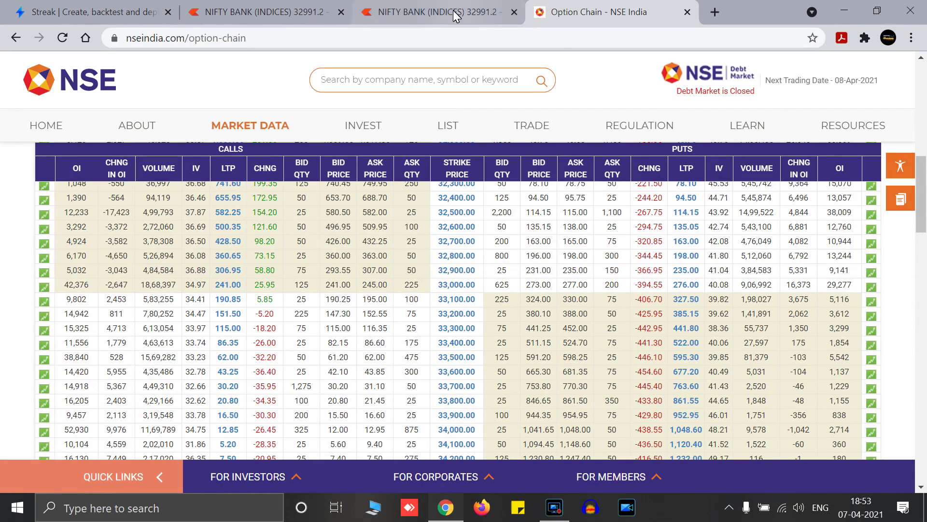
- Review the contract type choices in the Streak dynamic contract settings and compare them with the strikes in the NSE option chain
{"action": "left_click", "coordinate": [92, 13]}
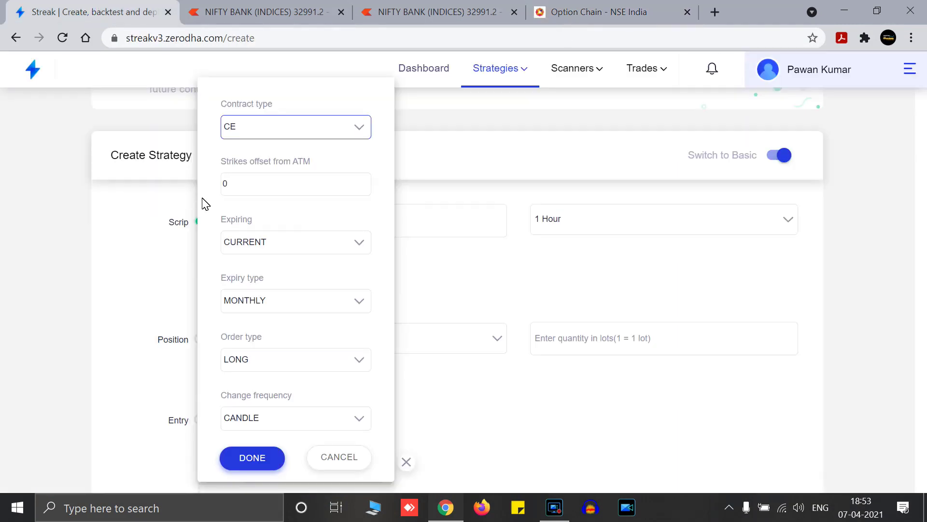
{"action": "left_click", "coordinate": [245, 130]}
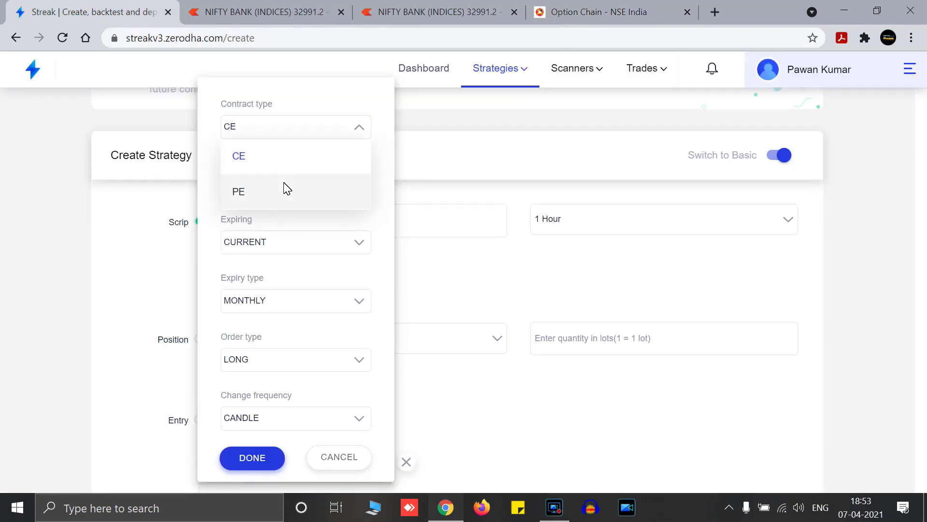
{"action": "left_click", "coordinate": [583, 11]}
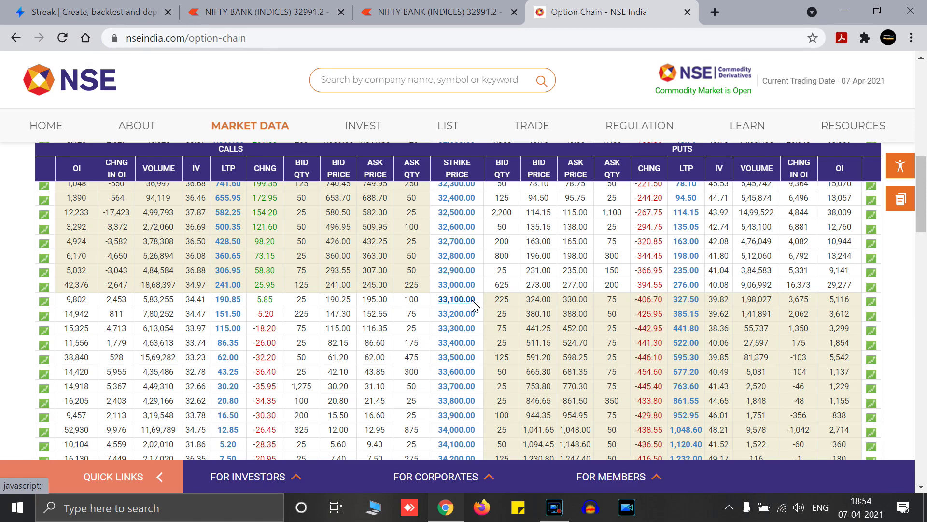
- Set the contract's strikes offset from ATM to 1 in Streak and compare it with the NSE option chain
{"action": "left_click", "coordinate": [118, 11]}
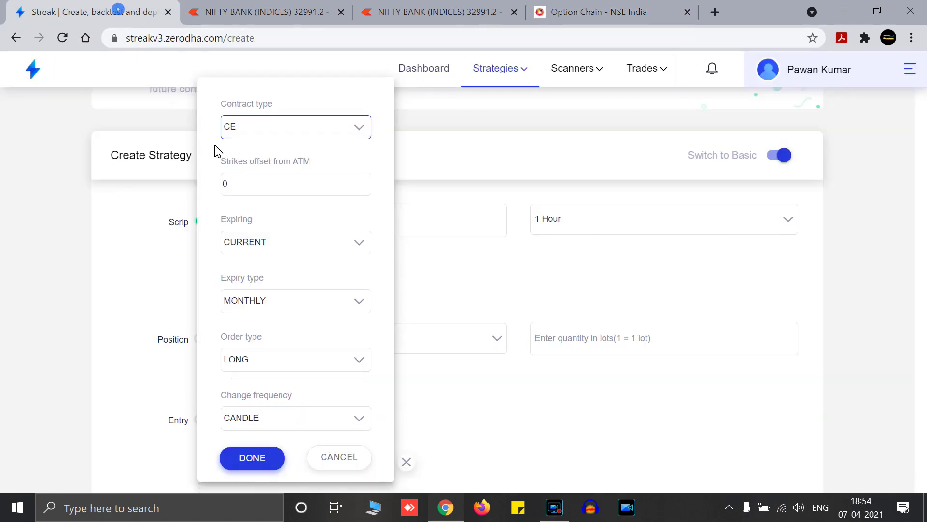
{"action": "left_click", "coordinate": [250, 185]}
{"action": "type", "text": "1"}
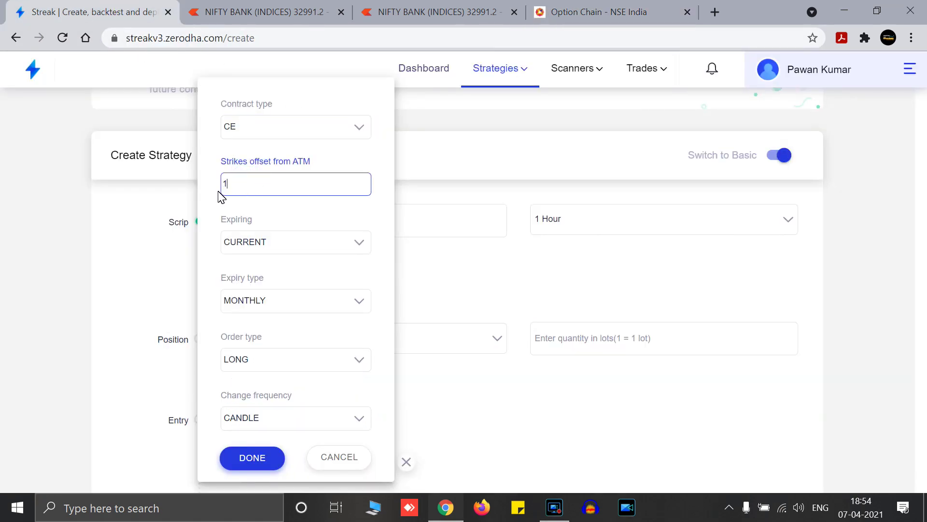
{"action": "key", "text": "ctrl+shift+Tab"}
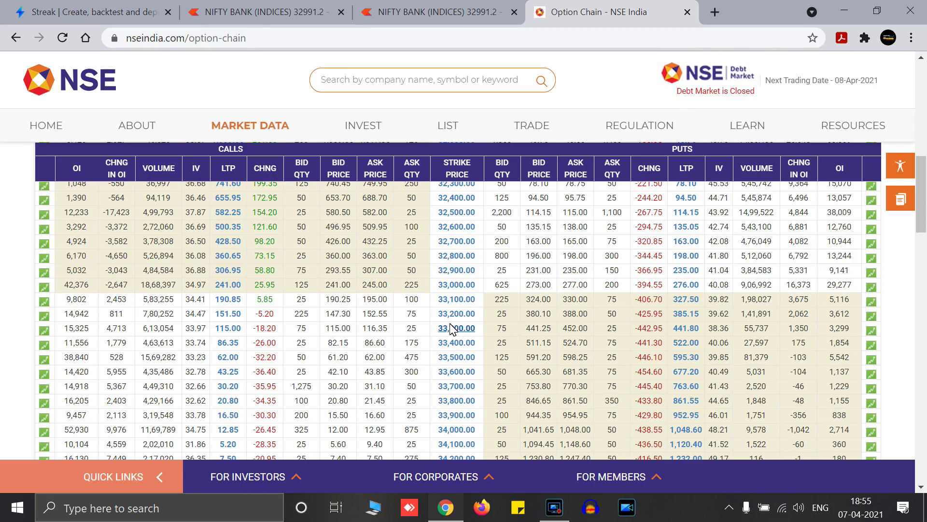
- Set the strikes offset from ATM to 2 in Streak and check the matching strike in the NSE option chain
{"action": "left_click", "coordinate": [138, 7]}
{"action": "left_click", "coordinate": [241, 184]}
{"action": "key", "text": "BackSpace"}
{"action": "type", "text": "2"}
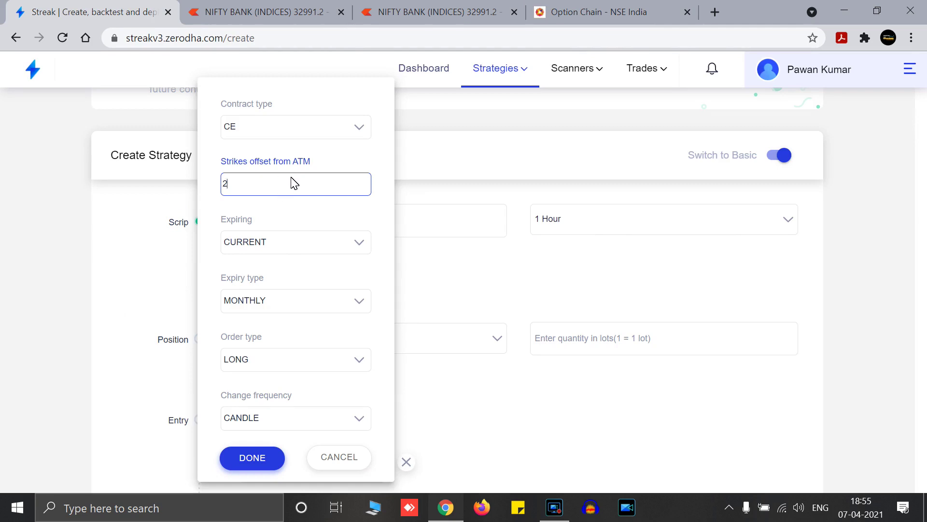
{"action": "left_click", "coordinate": [555, 13]}
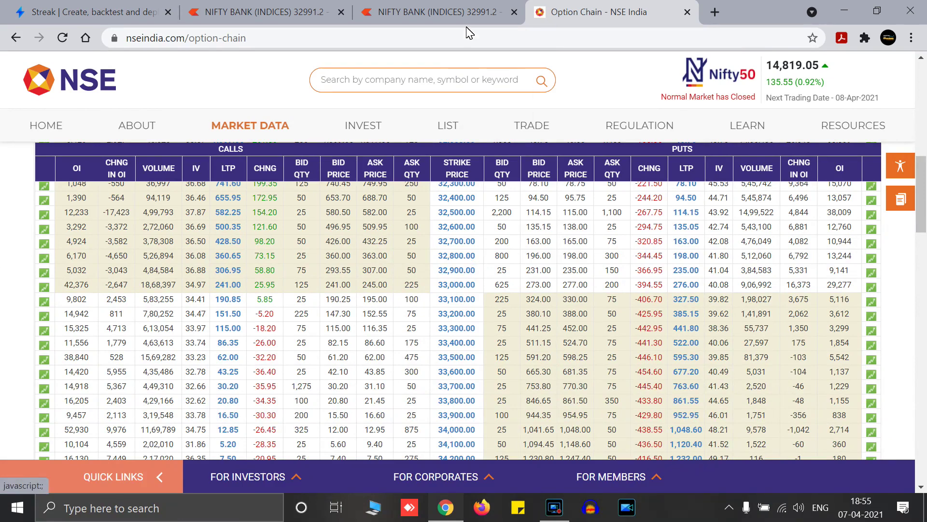
- Return to Streak and try negative strikes offsets from ATM of -1 and -2
{"action": "left_click", "coordinate": [97, 11]}
{"action": "left_click", "coordinate": [238, 196]}
{"action": "key", "text": "BackSpace"}
{"action": "type", "text": "-1"}
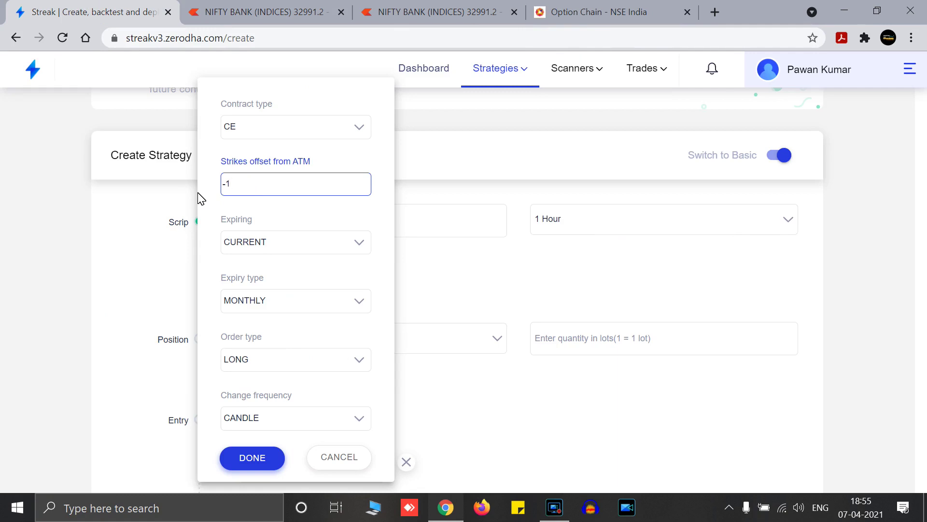
{"action": "key", "text": "BackSpace"}
{"action": "type", "text": "2"}
- Set the strikes offset from ATM to 0 in the dynamic contract settings
{"action": "key", "text": "BackSpace"}
{"action": "type", "text": "0"}
{"action": "left_click", "coordinate": [269, 217]}
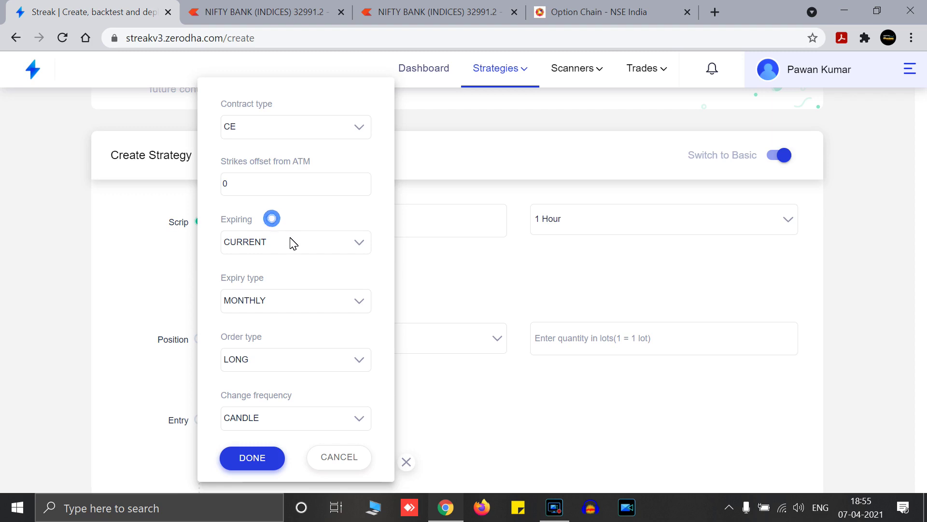
- Choose CURRENT for the contract's expiring setting and MONTHLY as its expiry type
{"action": "left_click", "coordinate": [293, 244]}
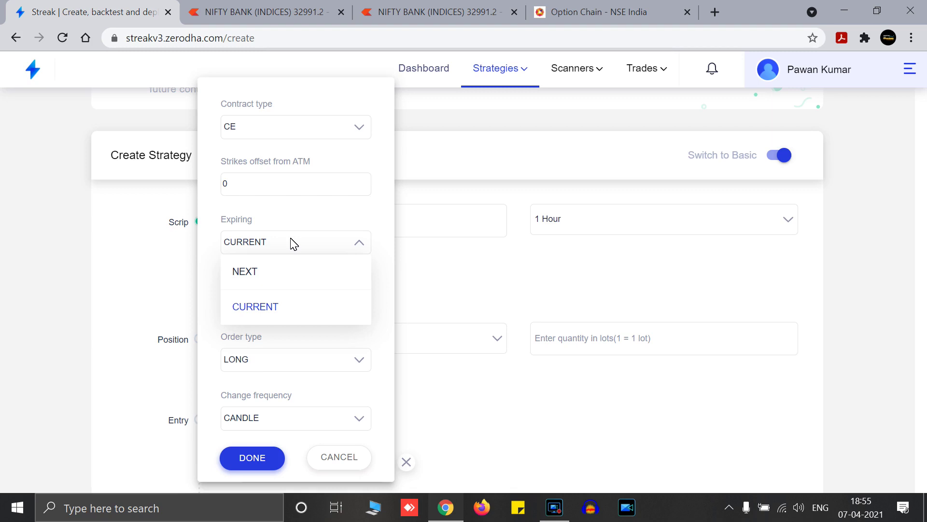
{"action": "left_click", "coordinate": [276, 304]}
{"action": "left_click", "coordinate": [275, 304]}
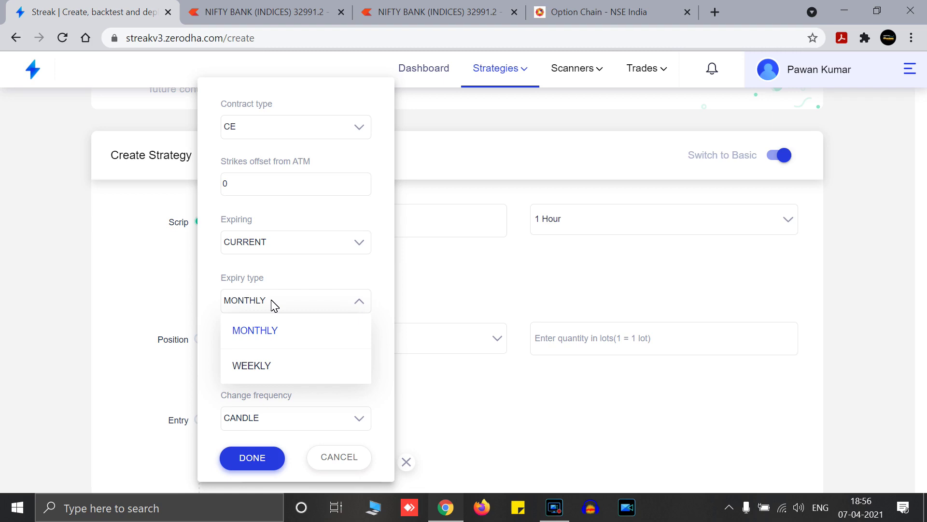
{"action": "left_click", "coordinate": [271, 332]}
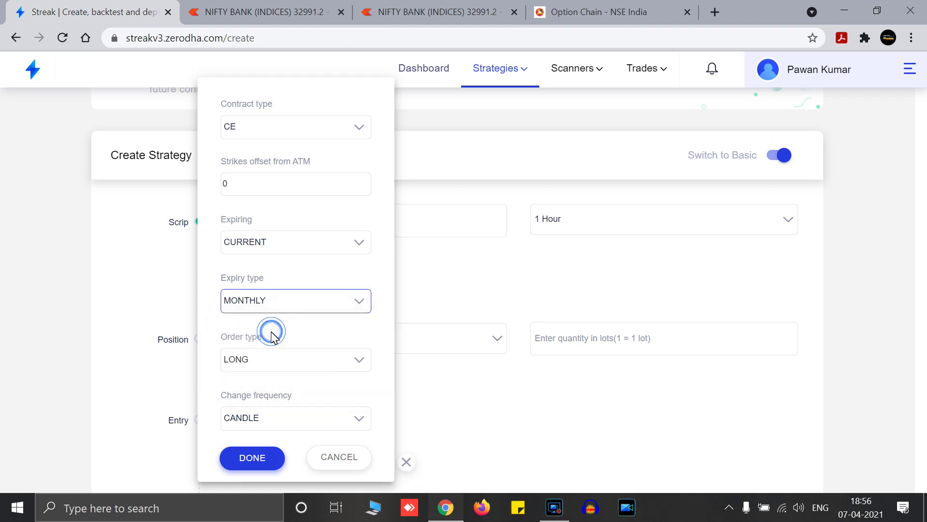
- Choose LONG as the contract's order type and CANDLE as its change frequency
{"action": "left_click", "coordinate": [321, 366]}
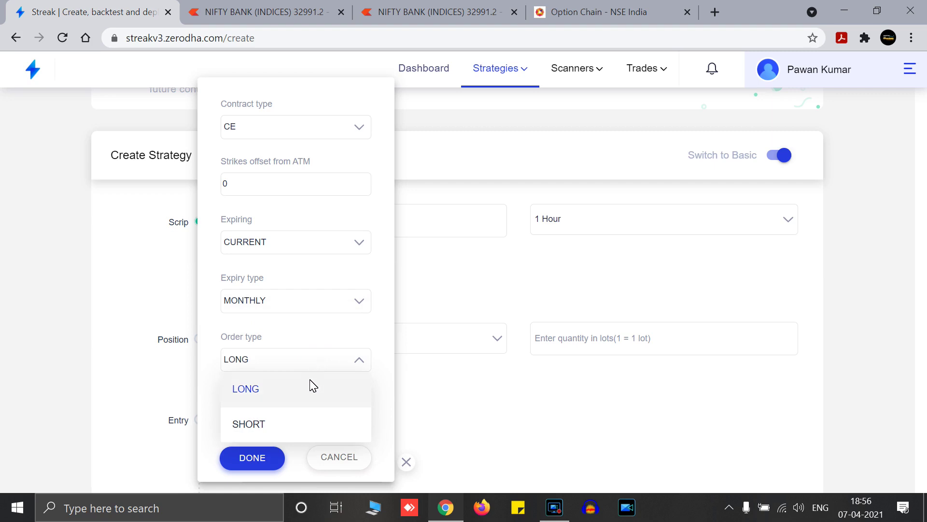
{"action": "left_click", "coordinate": [310, 385]}
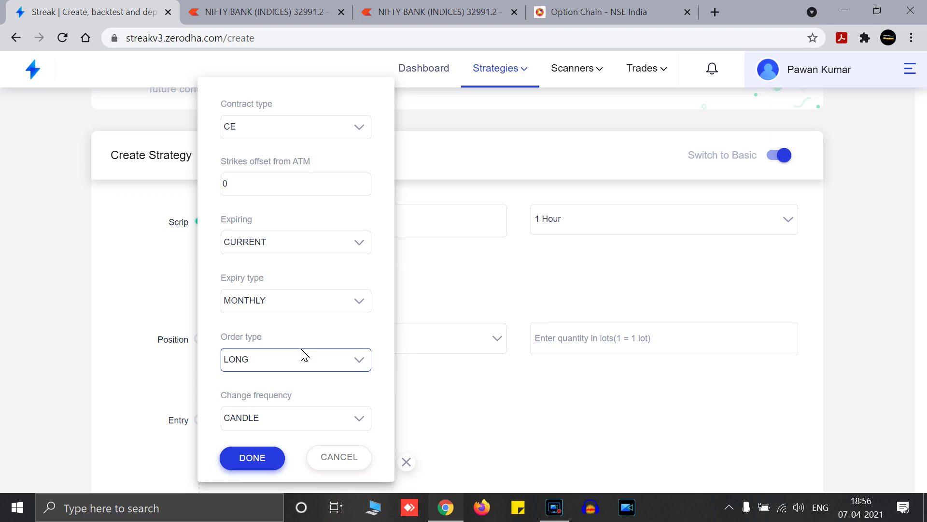
{"action": "left_click", "coordinate": [300, 415]}
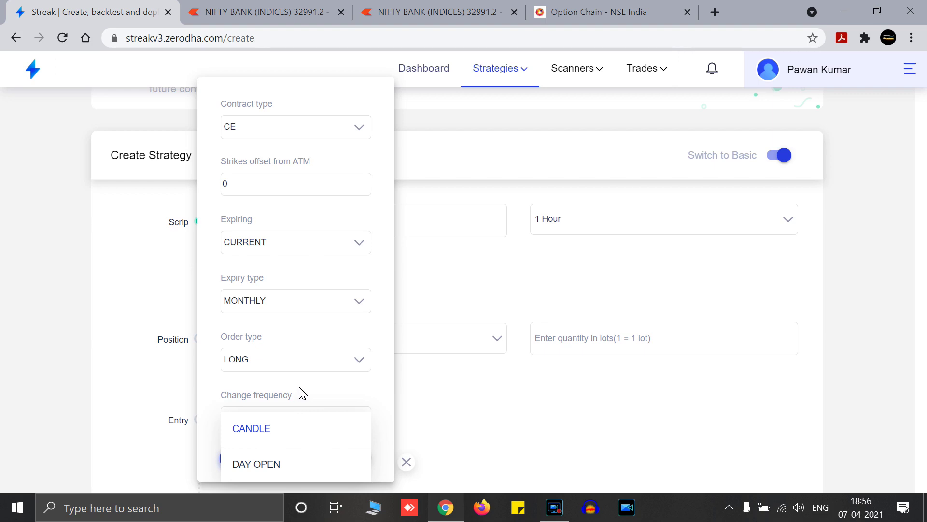
{"action": "left_click", "coordinate": [290, 438]}
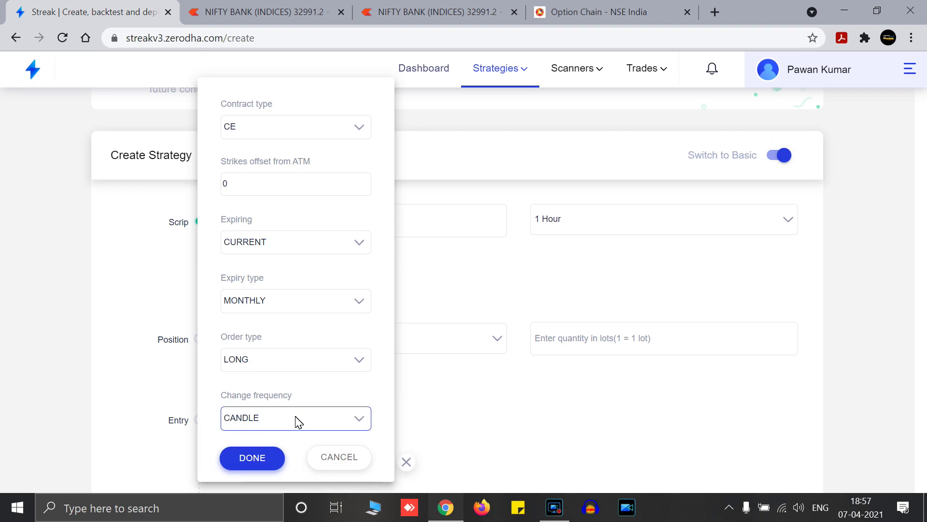
- Set the dynamic contract's change frequency to DAY OPEN
{"action": "left_click", "coordinate": [286, 419]}
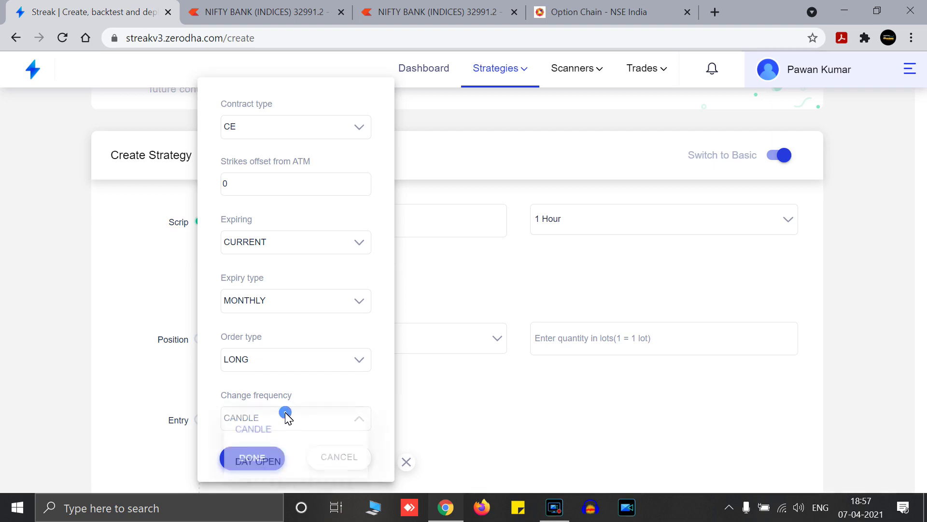
{"action": "left_click", "coordinate": [281, 462]}
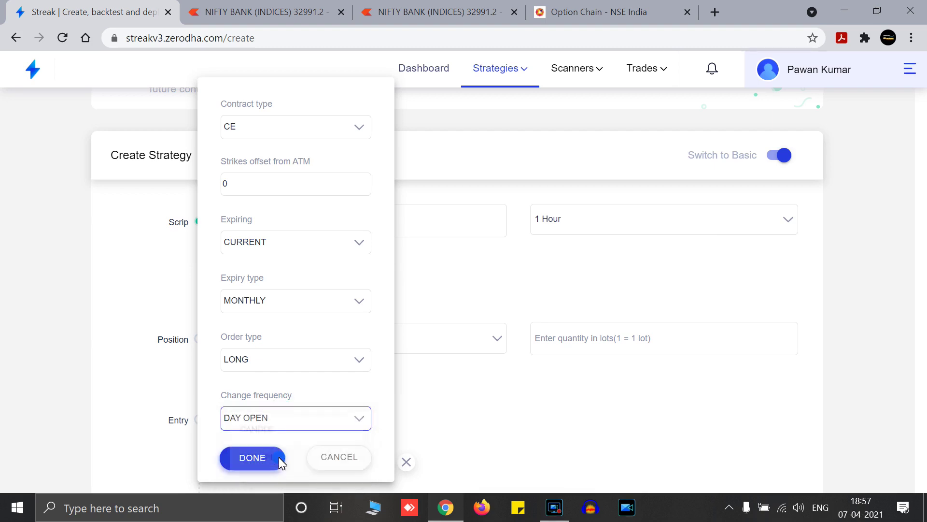
- Switch to the Kite NIFTY BANK chart, set it to 15-minute candles and examine the 7 April opening candle
{"action": "left_click", "coordinate": [468, 7]}
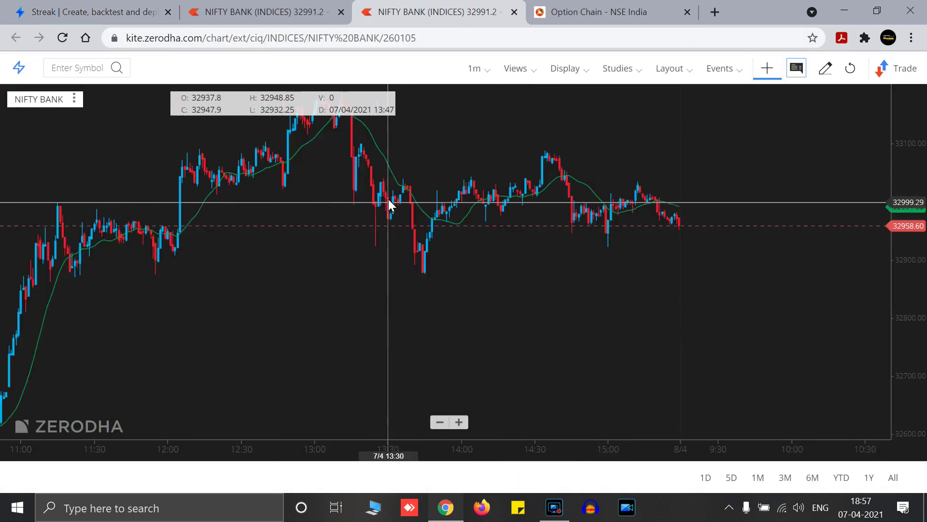
{"action": "left_click", "coordinate": [484, 70]}
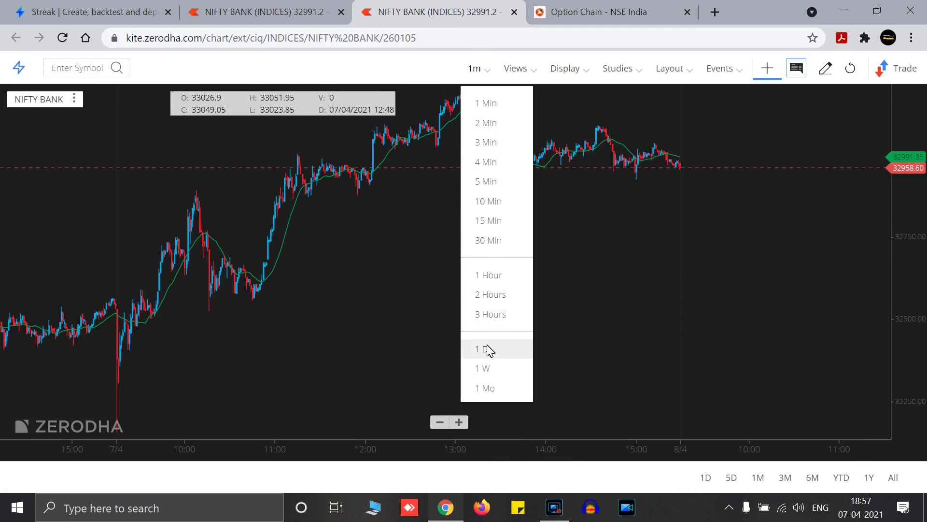
{"action": "left_click", "coordinate": [484, 222]}
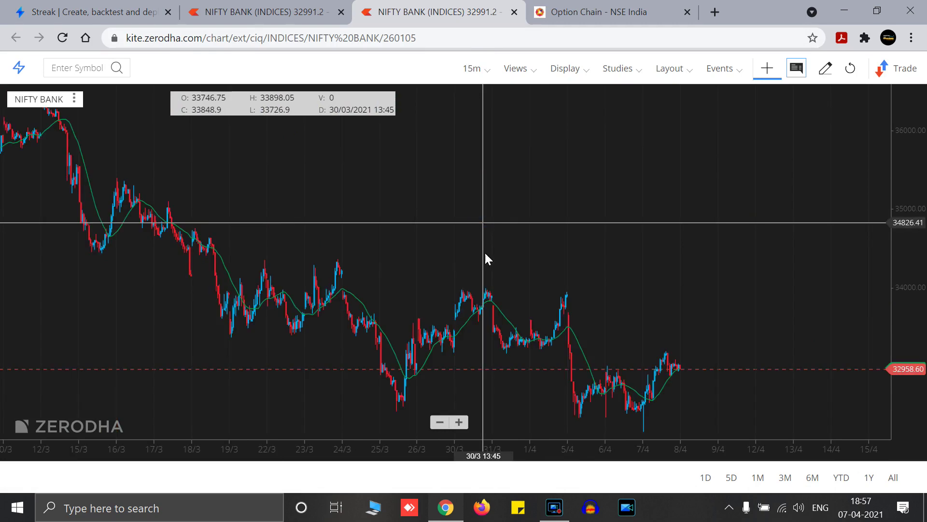
{"action": "scroll", "coordinate": [592, 372], "scroll_direction": "up", "scroll_amount": 4}
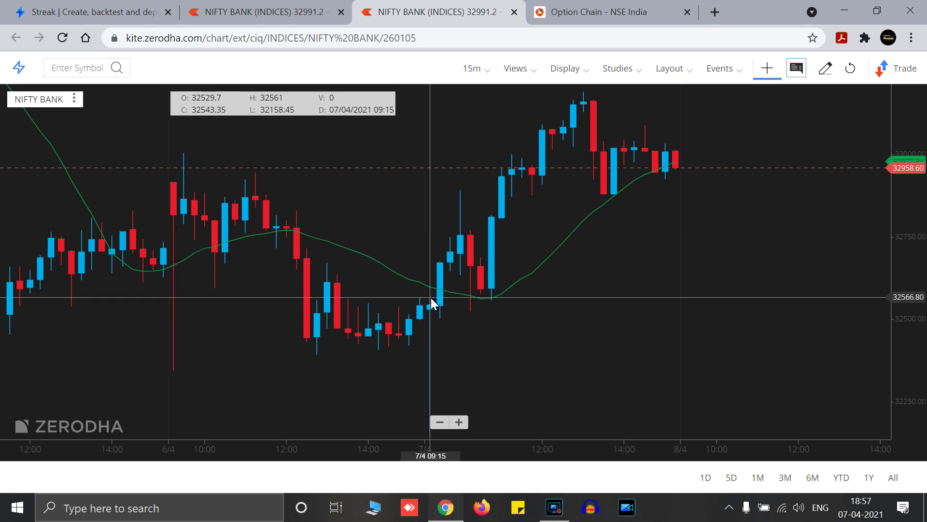
- Return to Streak, set the contract's change frequency to CANDLE and apply the dynamic contract settings
{"action": "left_click", "coordinate": [73, 10]}
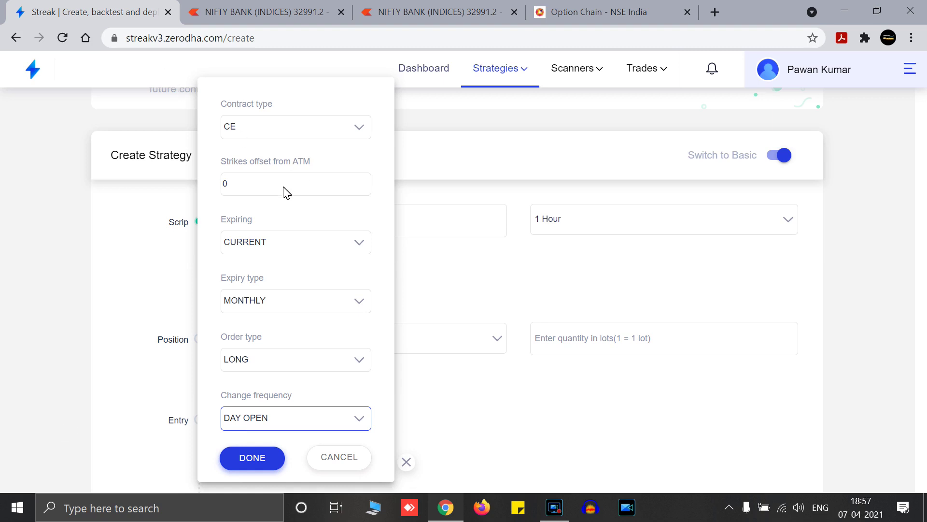
{"action": "left_click", "coordinate": [307, 423]}
{"action": "left_click", "coordinate": [292, 428]}
{"action": "left_click", "coordinate": [270, 457]}
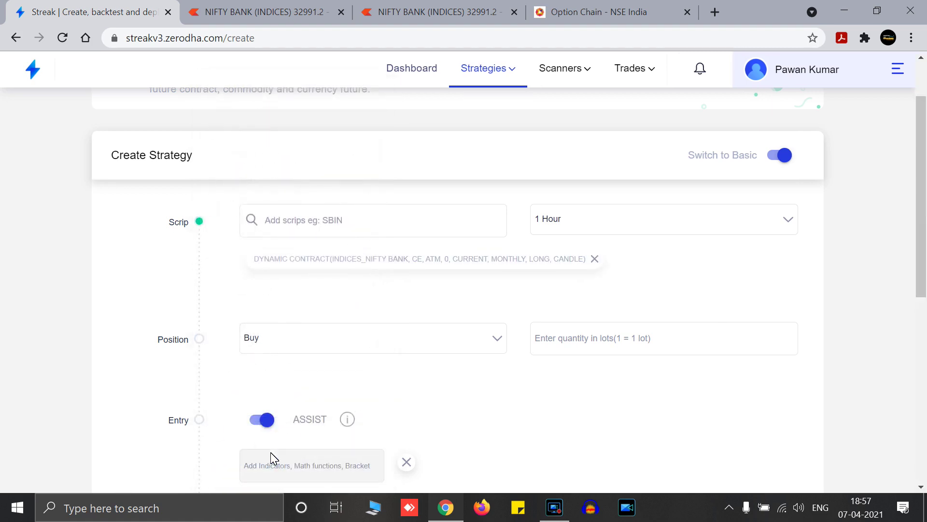
- Set the buy position's quantity to 1 lot
{"action": "left_click", "coordinate": [607, 341]}
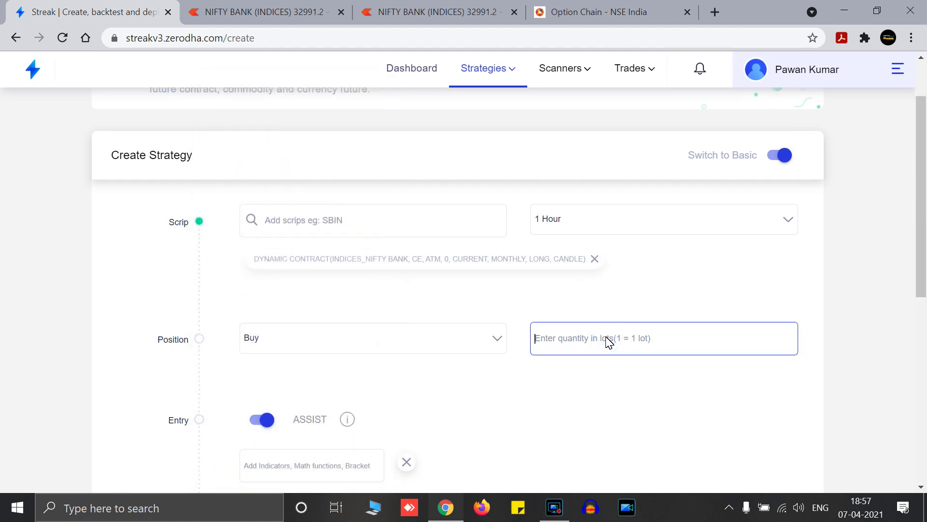
{"action": "type", "text": "1"}
{"action": "left_click", "coordinate": [599, 377]}
{"action": "scroll", "coordinate": [597, 372], "scroll_direction": "down", "scroll_amount": 3}
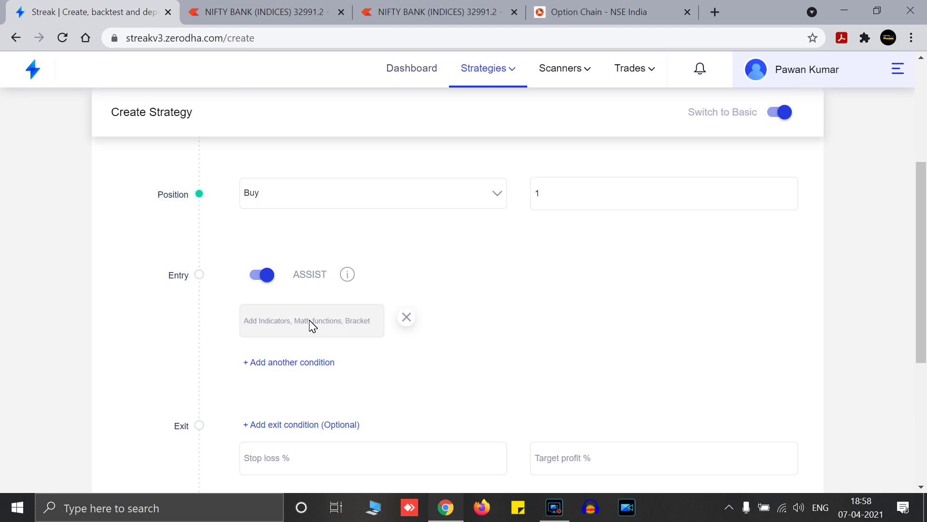
{"action": "scroll", "coordinate": [309, 325], "scroll_direction": "up", "scroll_amount": 3}
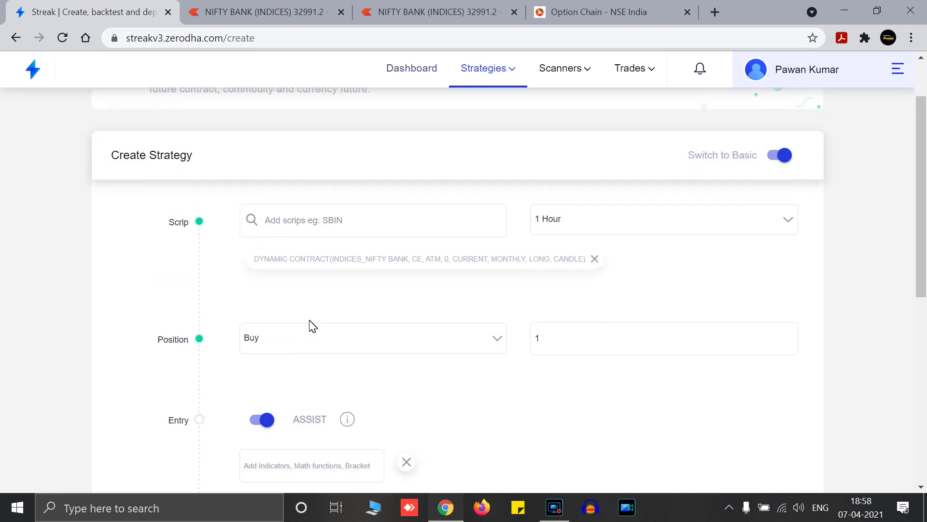
{"action": "scroll", "coordinate": [405, 290], "scroll_direction": "down", "scroll_amount": 3}
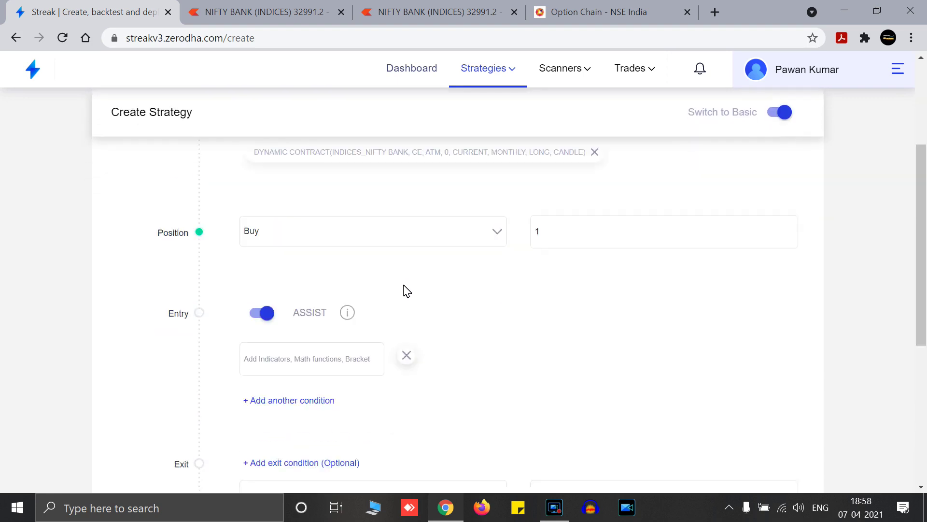
- Start the entry condition with the Symbol function and choose NIFTY BANK INDICES as its symbol
{"action": "left_click", "coordinate": [341, 324]}
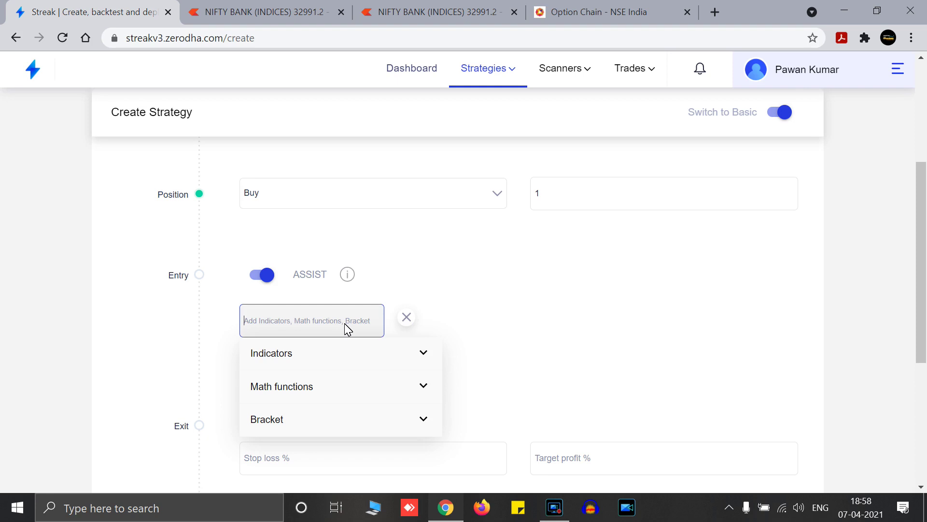
{"action": "type", "text": "sym"}
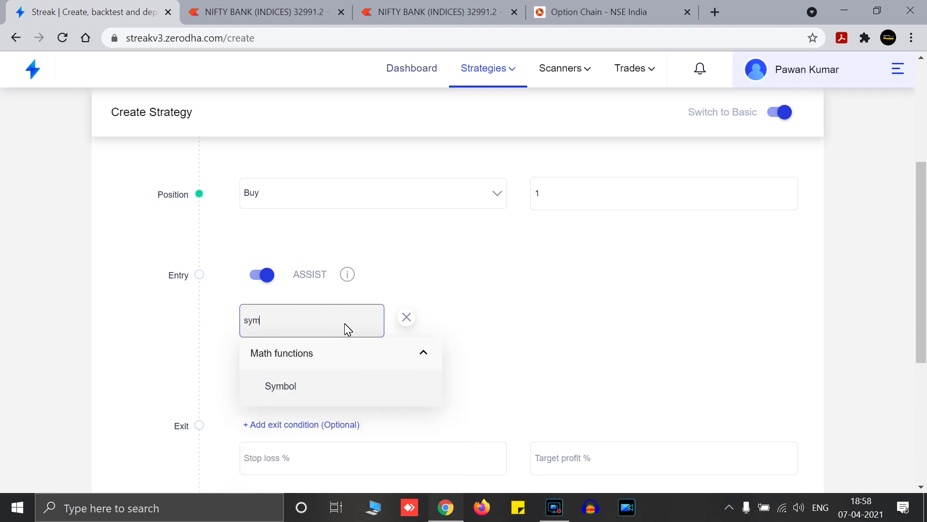
{"action": "left_click", "coordinate": [328, 397]}
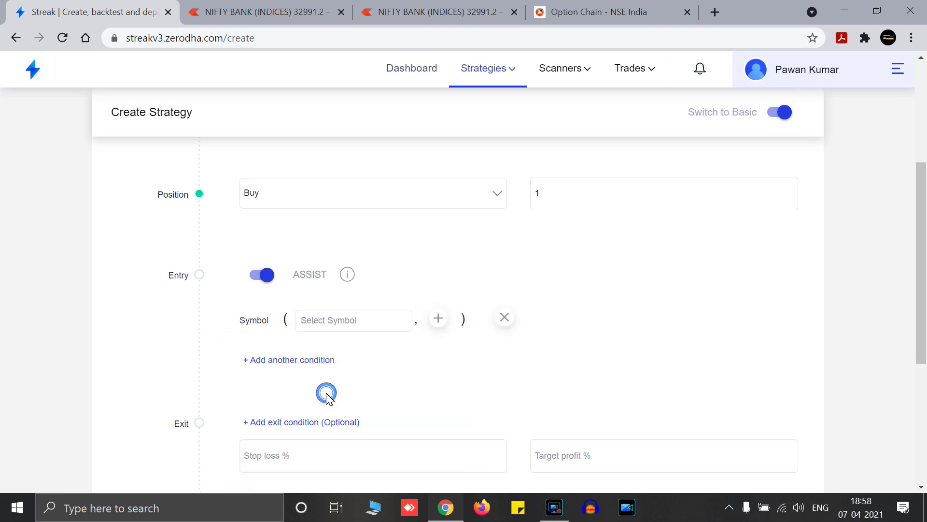
{"action": "left_click", "coordinate": [329, 325]}
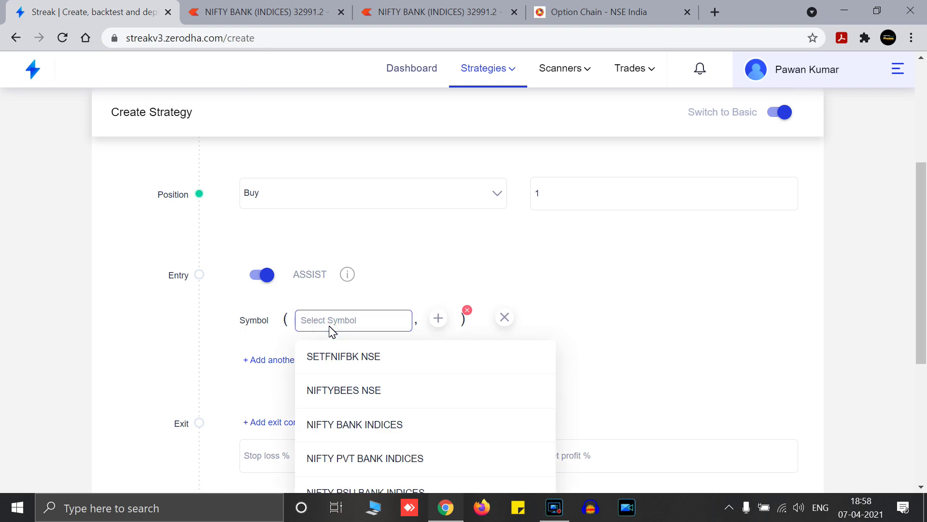
{"action": "type", "text": "nif"}
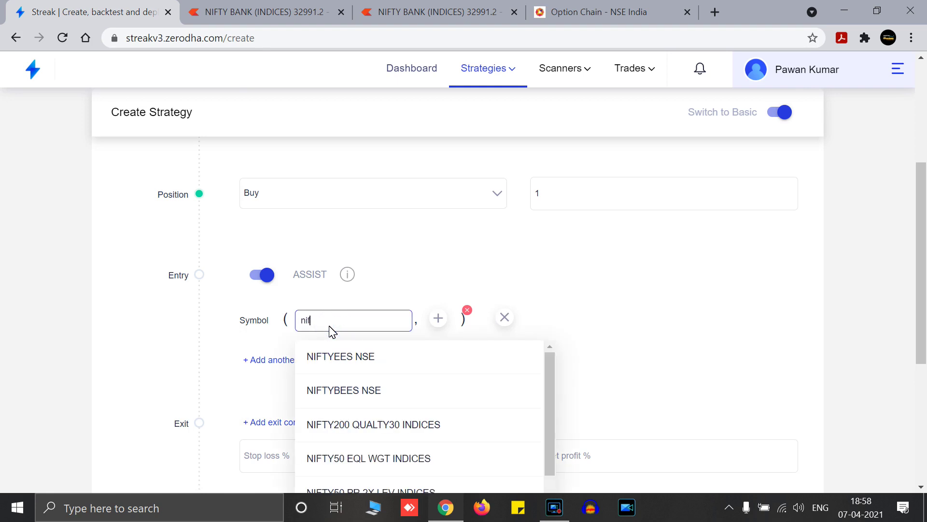
{"action": "type", "text": "ty b"}
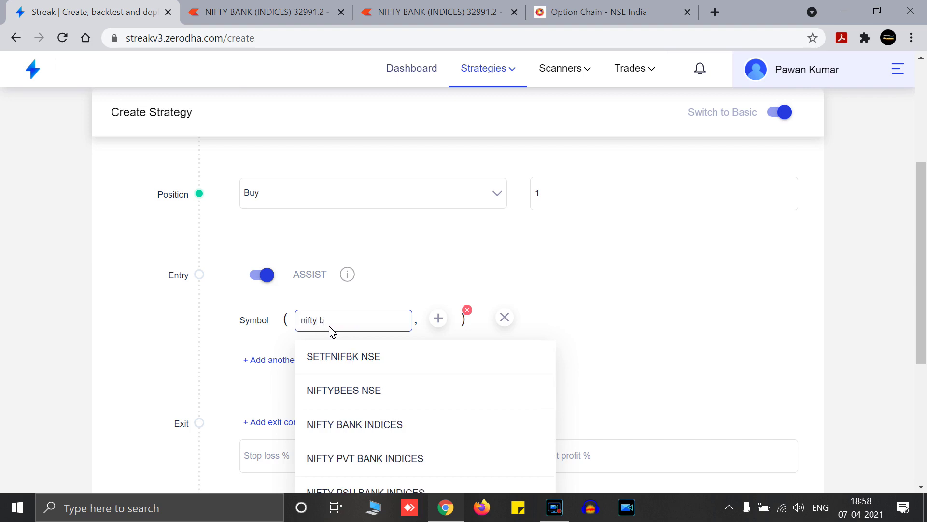
{"action": "left_click", "coordinate": [368, 418]}
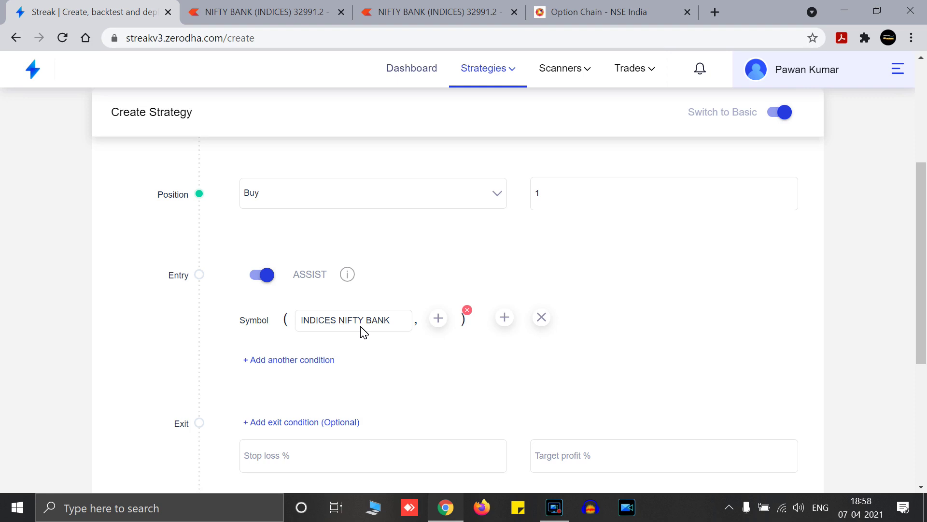
- Inside the entry condition's Symbol function, add the Close indicator with offset 0 followed by the crosses above comparator
{"action": "left_click", "coordinate": [440, 320]}
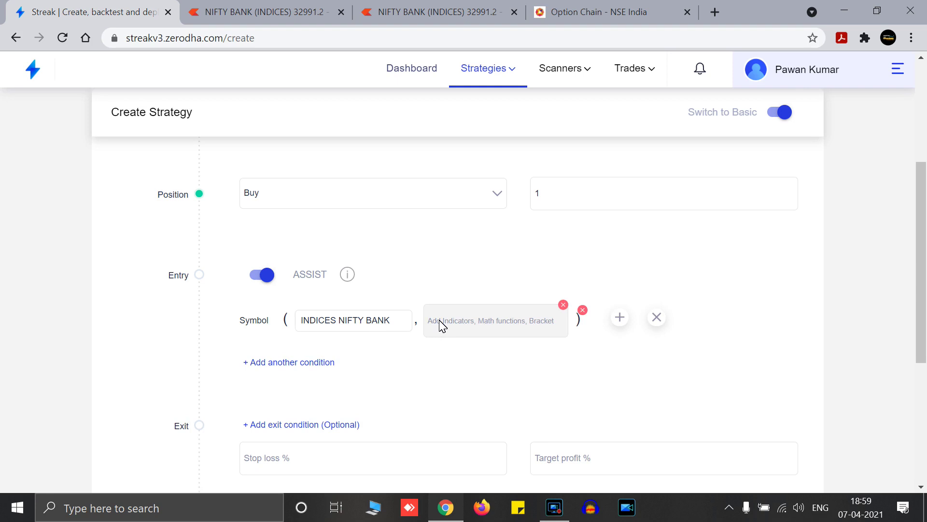
{"action": "left_click", "coordinate": [490, 319]}
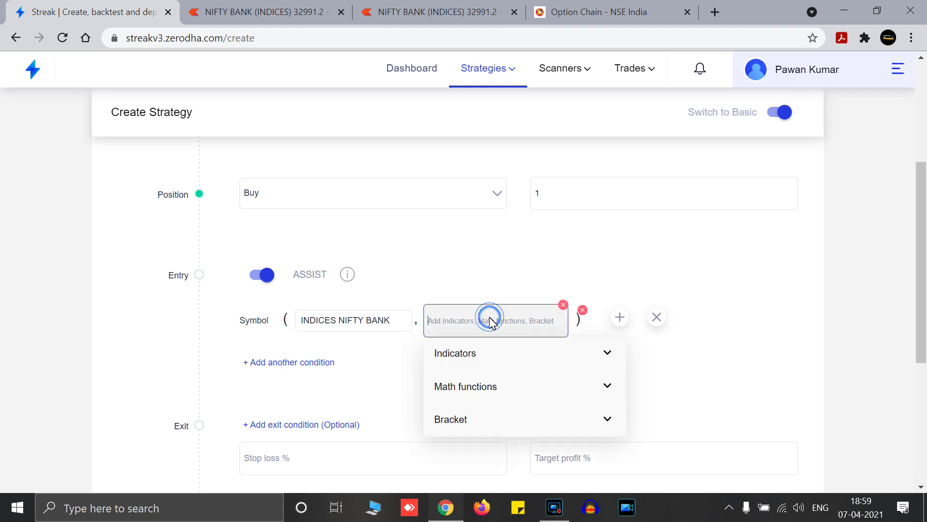
{"action": "type", "text": "clos"}
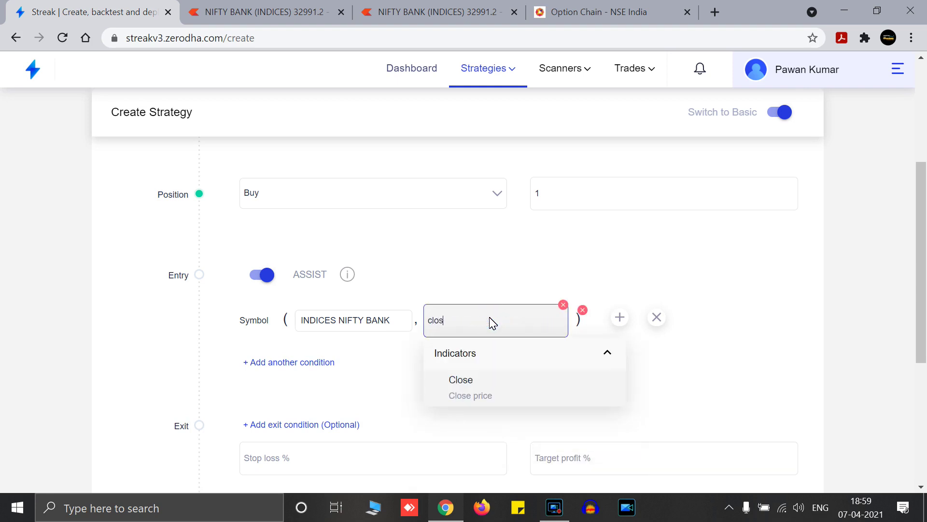
{"action": "left_click", "coordinate": [488, 387]}
{"action": "left_click", "coordinate": [478, 467]}
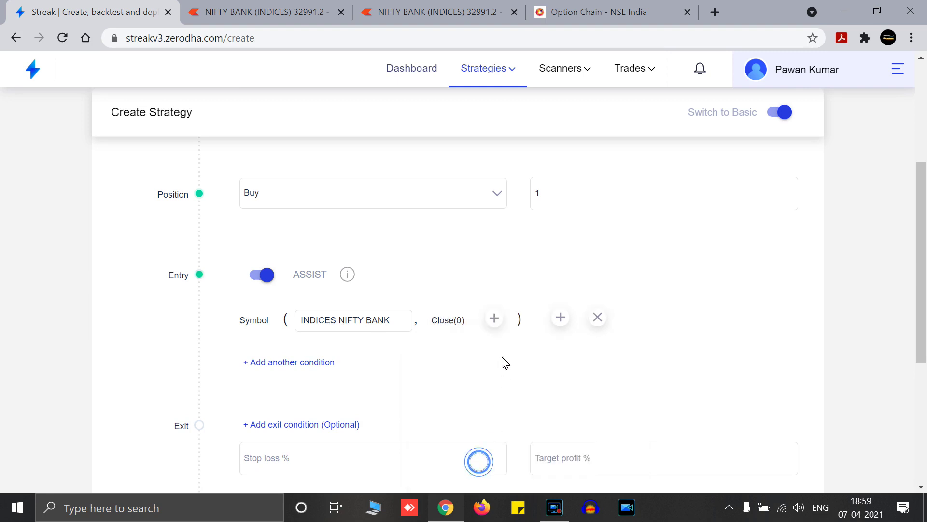
{"action": "left_click", "coordinate": [493, 321]}
{"action": "type", "text": "cr"}
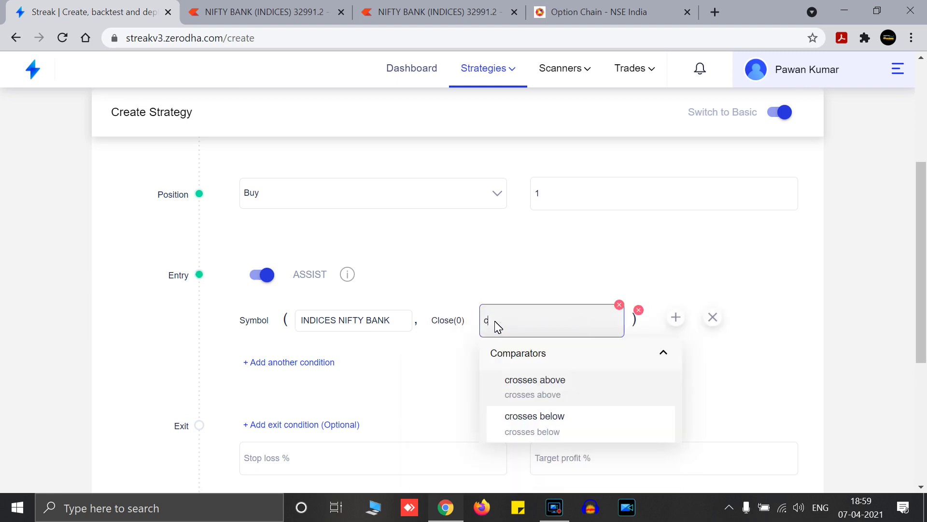
{"action": "left_click", "coordinate": [527, 384]}
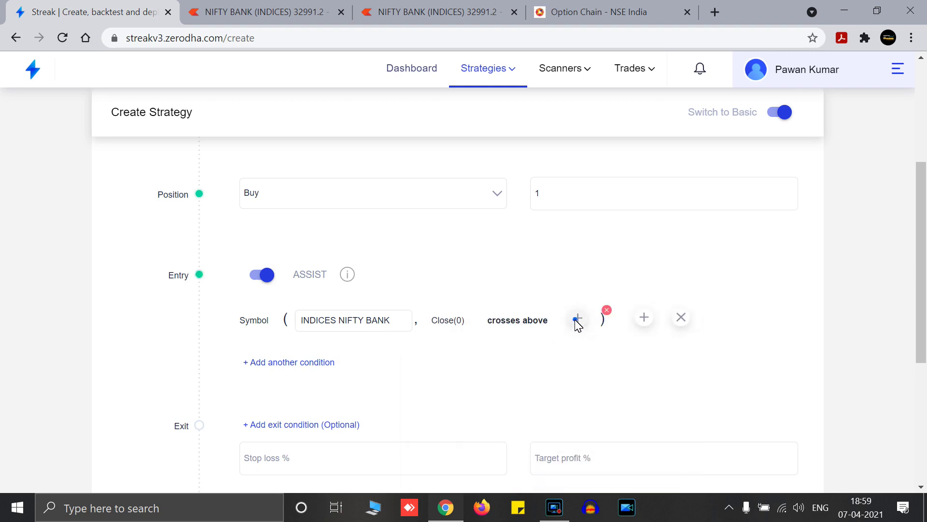
- Complete the crosses above comparison with a simple Moving average of close, period 20 and offset 0
{"action": "left_click", "coordinate": [578, 321]}
{"action": "type", "text": "mov"}
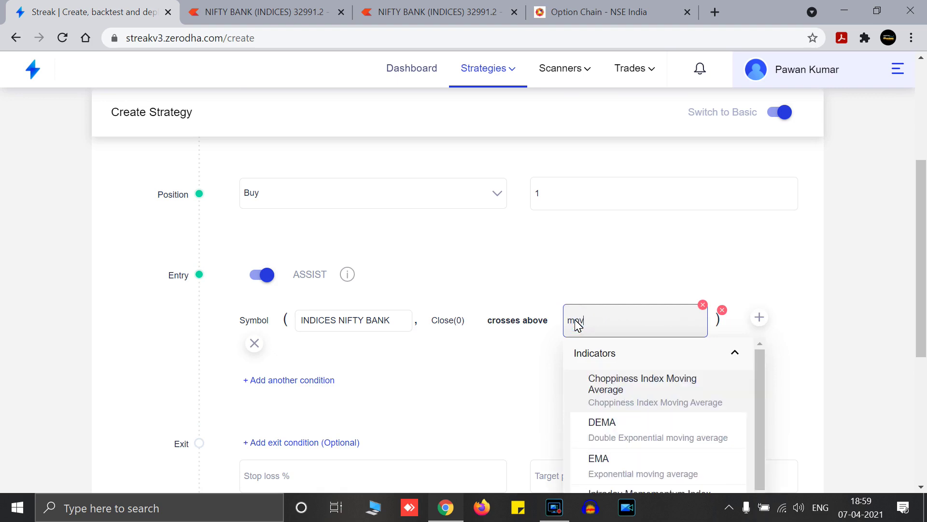
{"action": "type", "text": "in"}
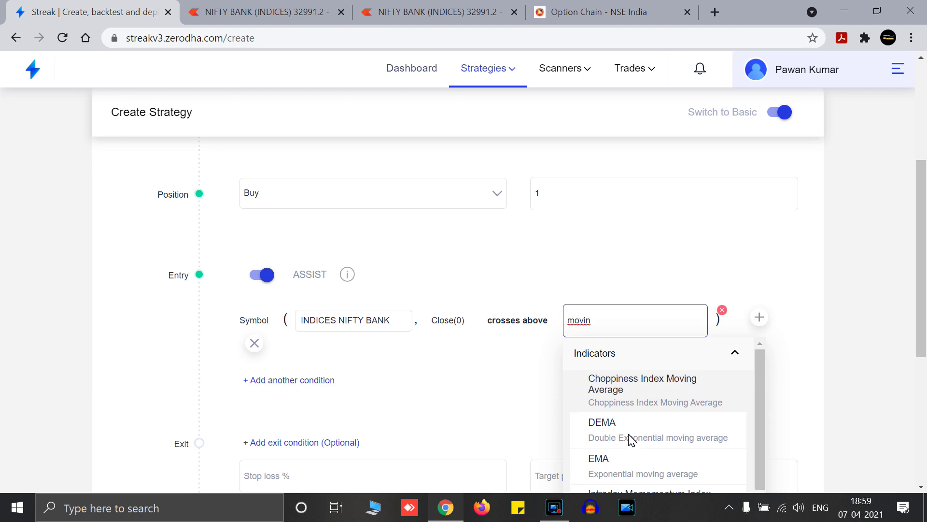
{"action": "scroll", "coordinate": [632, 437], "scroll_direction": "down", "scroll_amount": 5}
{"action": "scroll", "coordinate": [626, 412], "scroll_direction": "up", "scroll_amount": 1}
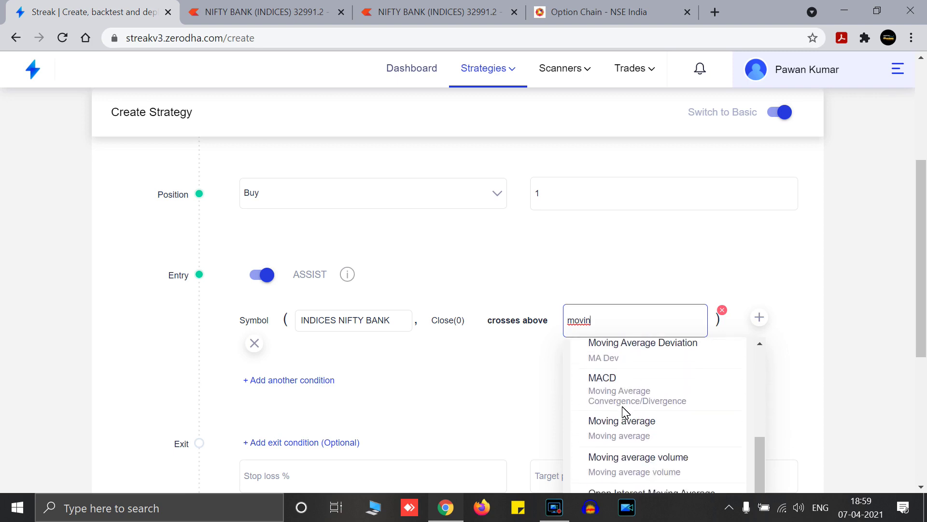
{"action": "scroll", "coordinate": [626, 412], "scroll_direction": "down", "scroll_amount": 1}
{"action": "left_click", "coordinate": [625, 413]}
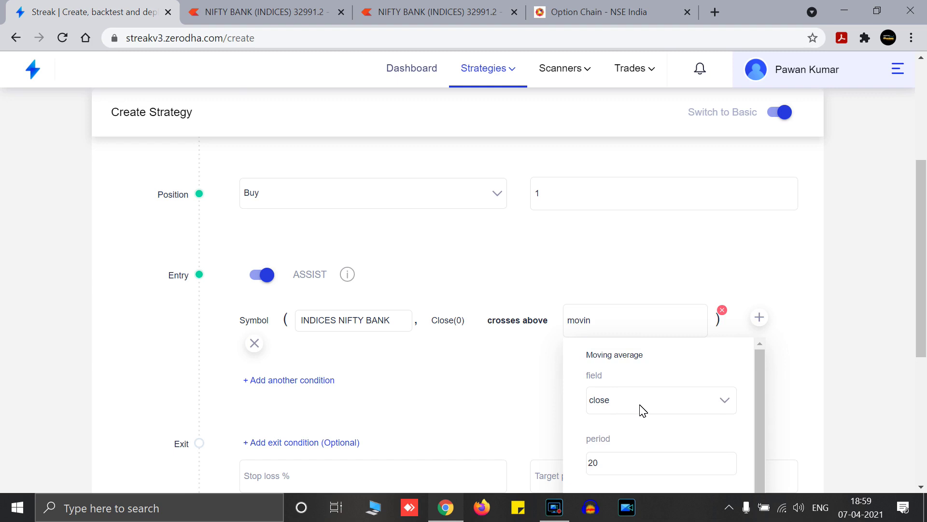
{"action": "scroll", "coordinate": [618, 387], "scroll_direction": "down", "scroll_amount": 5}
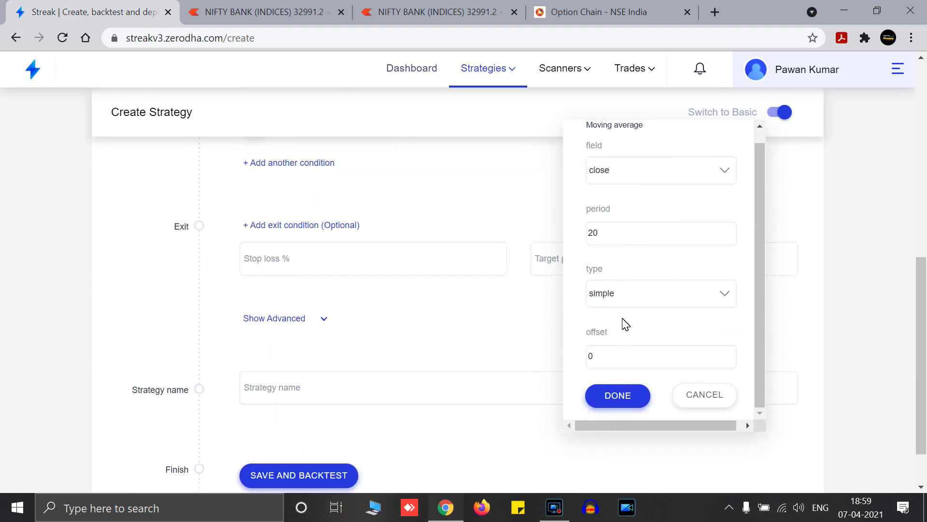
{"action": "left_click", "coordinate": [616, 398]}
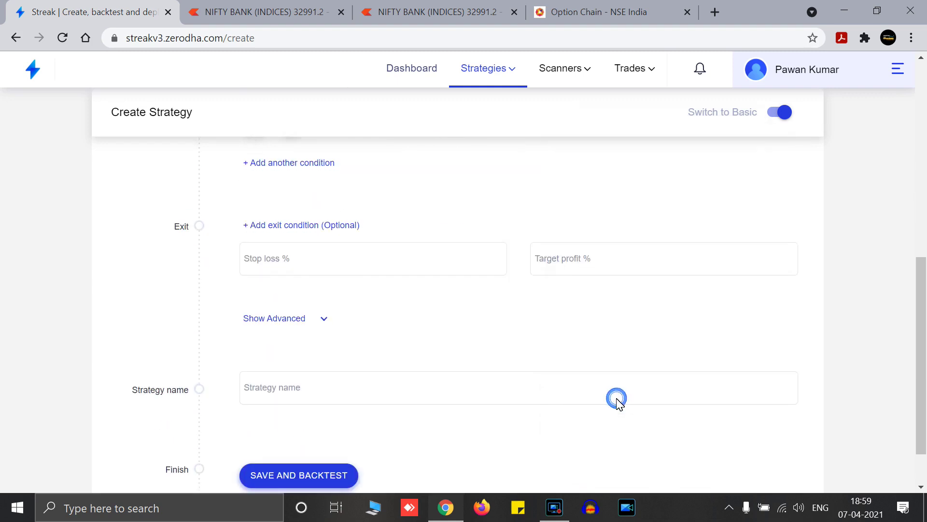
{"action": "scroll", "coordinate": [486, 306], "scroll_direction": "up", "scroll_amount": 3}
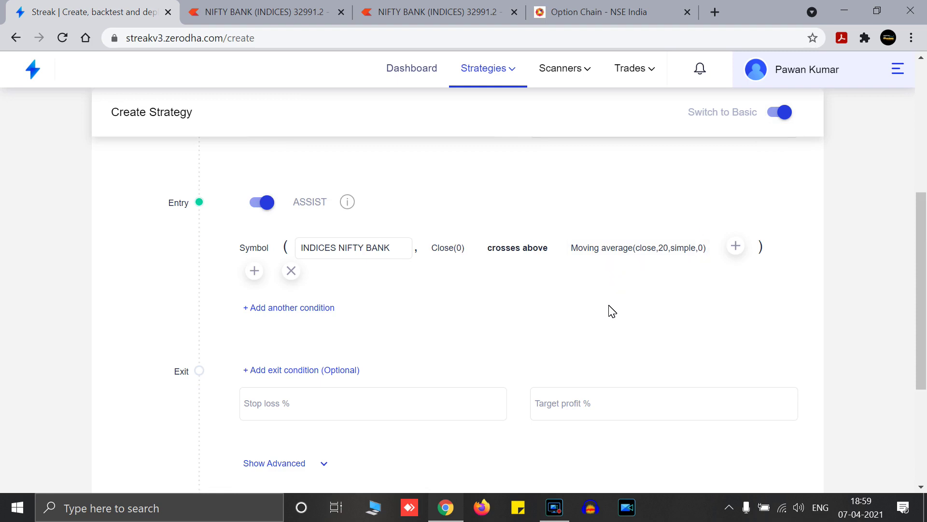
- Switch to the Kite NIFTY BANK chart and set it to 5-minute candles
{"action": "scroll", "coordinate": [381, 284], "scroll_direction": "up", "scroll_amount": 5}
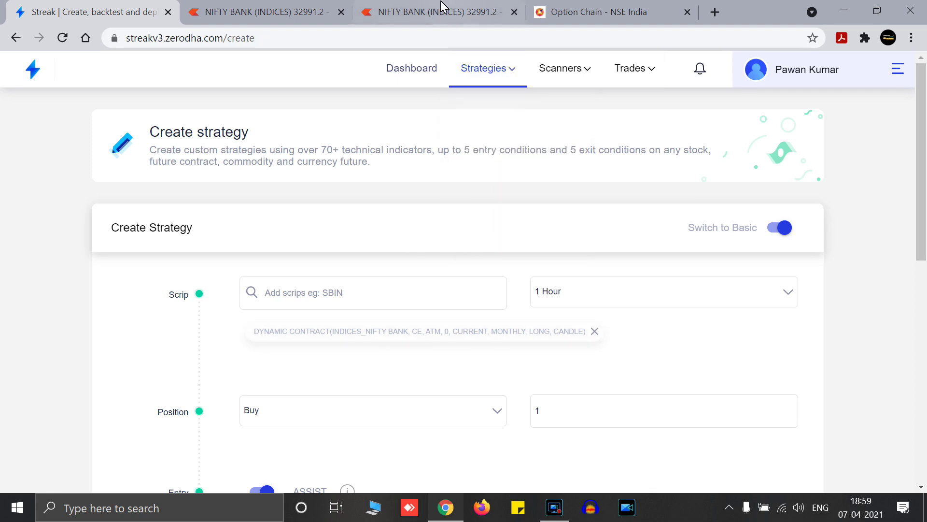
{"action": "left_click", "coordinate": [426, 19]}
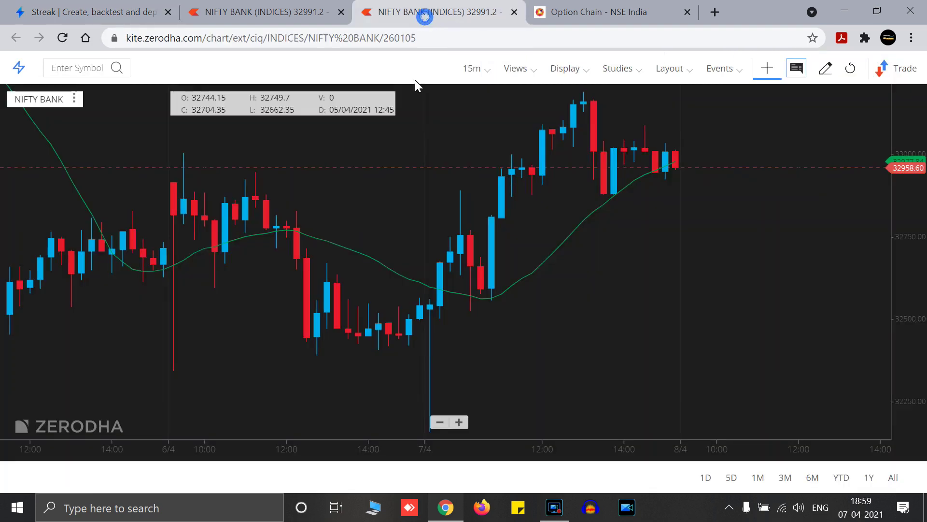
{"action": "left_click", "coordinate": [477, 71]}
{"action": "left_click", "coordinate": [482, 181]}
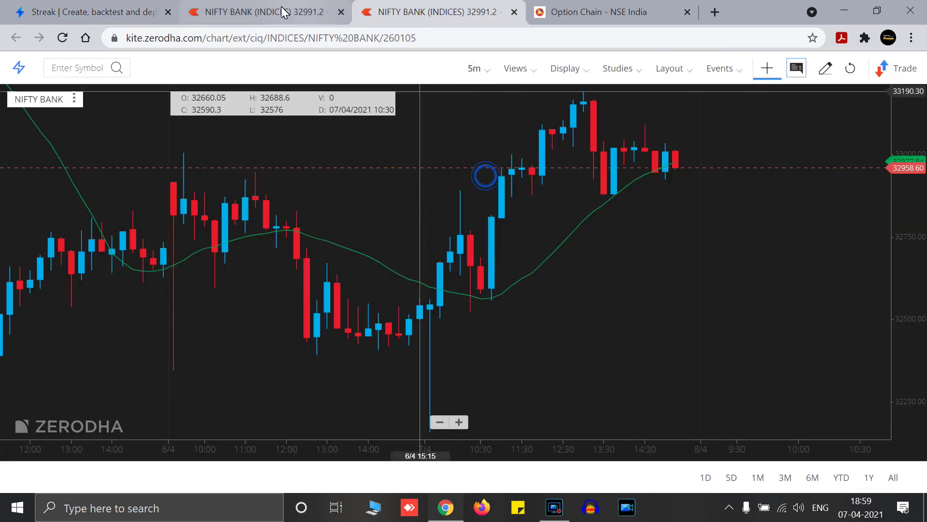
- Return to Streak and set the strategy's candle interval to 5 Minutes
{"action": "left_click", "coordinate": [99, 13]}
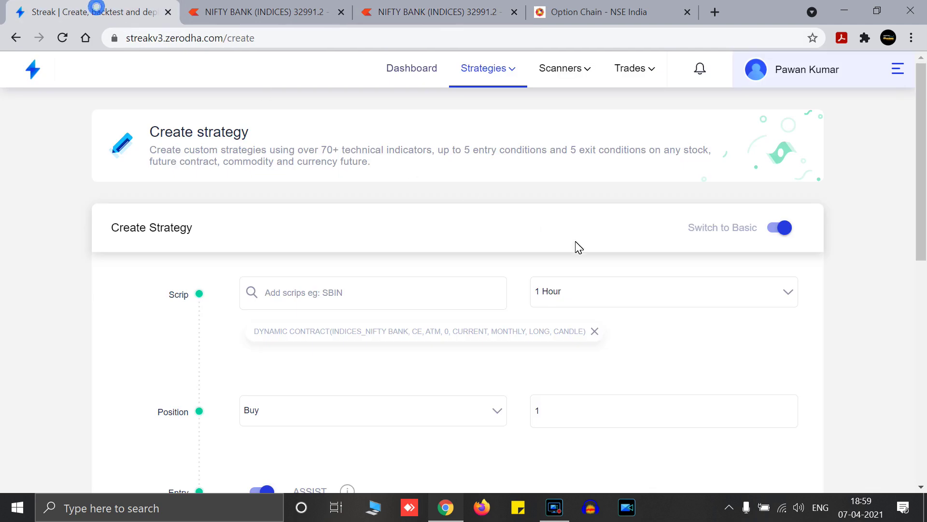
{"action": "left_click", "coordinate": [587, 299]}
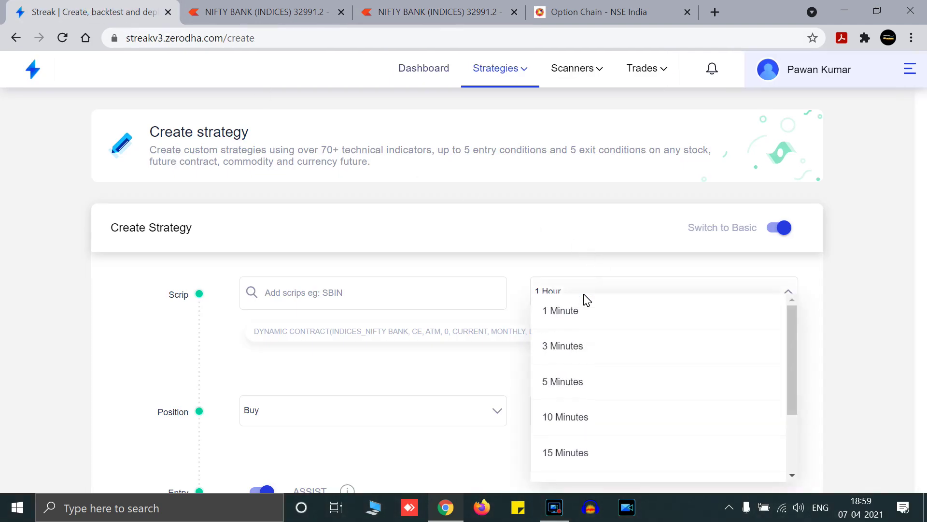
{"action": "left_click", "coordinate": [585, 385]}
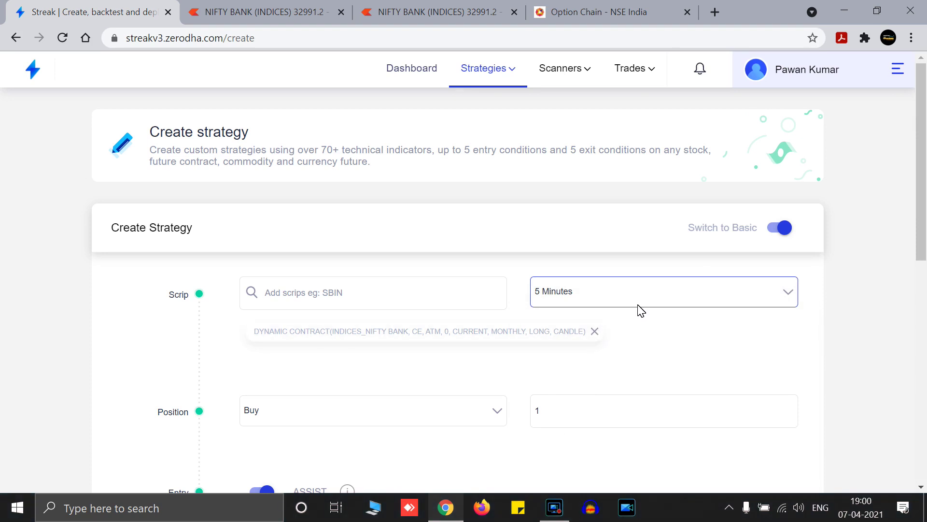
- Switch to the Kite NIFTY BANK chart and examine the 7 April opening candles against the 20-period moving average
{"action": "scroll", "coordinate": [641, 310], "scroll_direction": "down", "scroll_amount": 5}
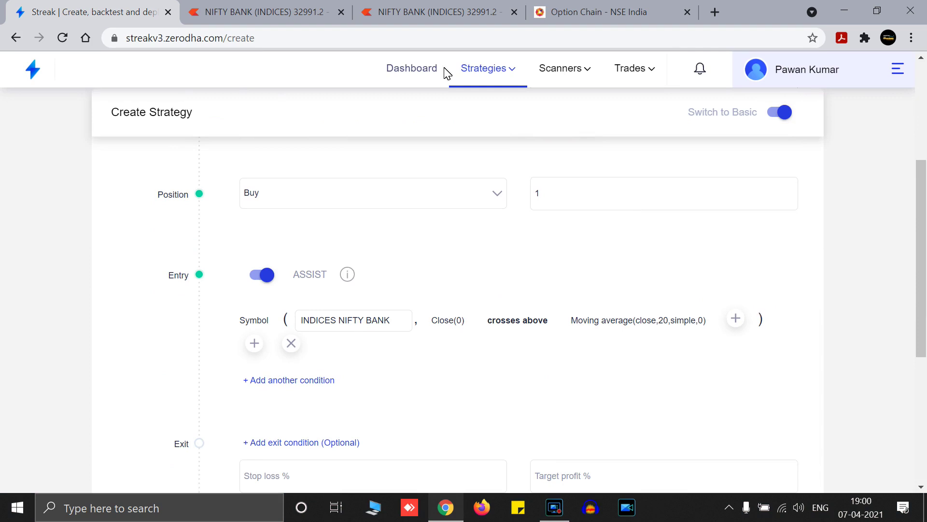
{"action": "left_click", "coordinate": [414, 15]}
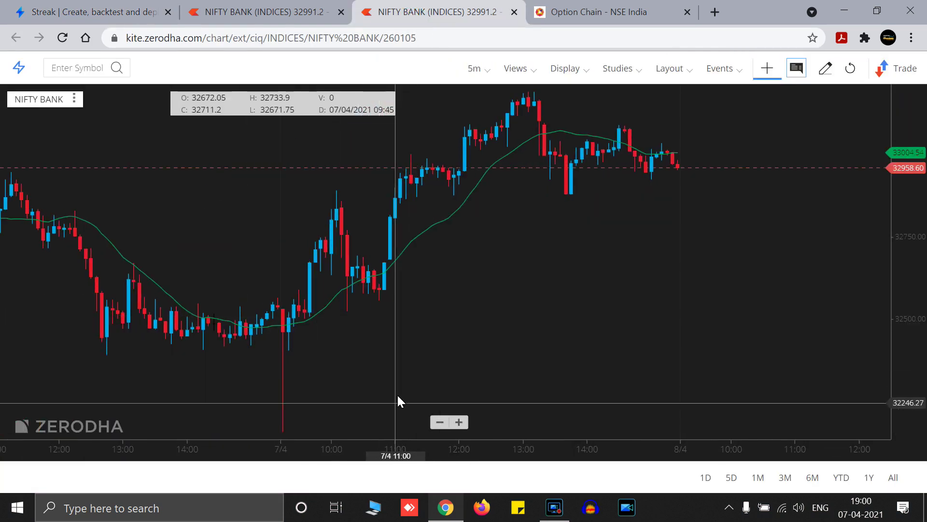
{"action": "scroll", "coordinate": [283, 373], "scroll_direction": "up", "scroll_amount": 3}
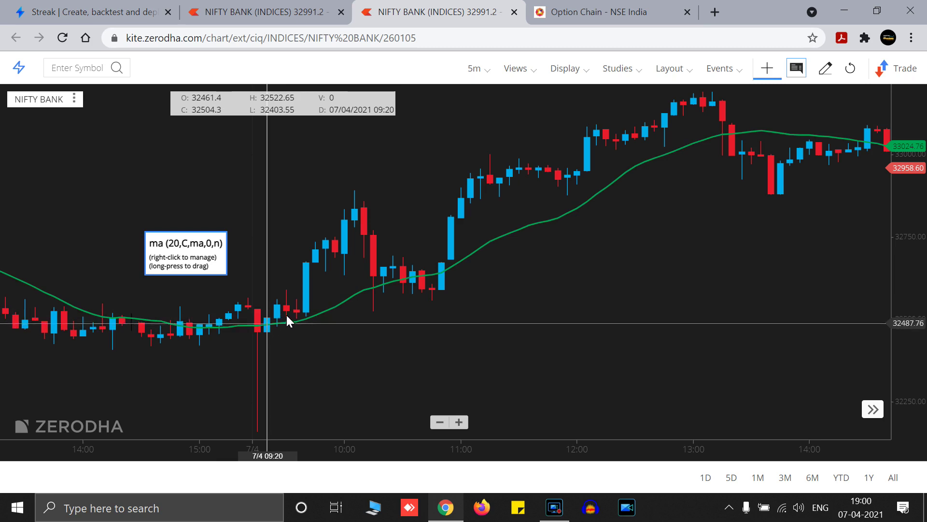
- Return to Streak and set the exit stop loss to 1% and the target profit to 2%
{"action": "left_click", "coordinate": [103, 17]}
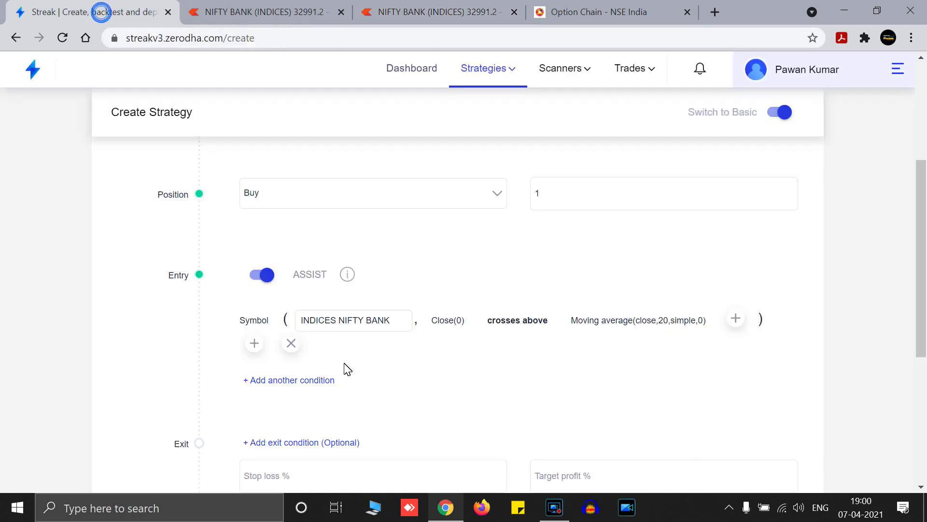
{"action": "scroll", "coordinate": [309, 363], "scroll_direction": "down", "scroll_amount": 3}
{"action": "left_click", "coordinate": [293, 338]}
{"action": "type", "text": "1"}
{"action": "left_click", "coordinate": [566, 333]}
{"action": "type", "text": "2"}
{"action": "left_click", "coordinate": [559, 386]}
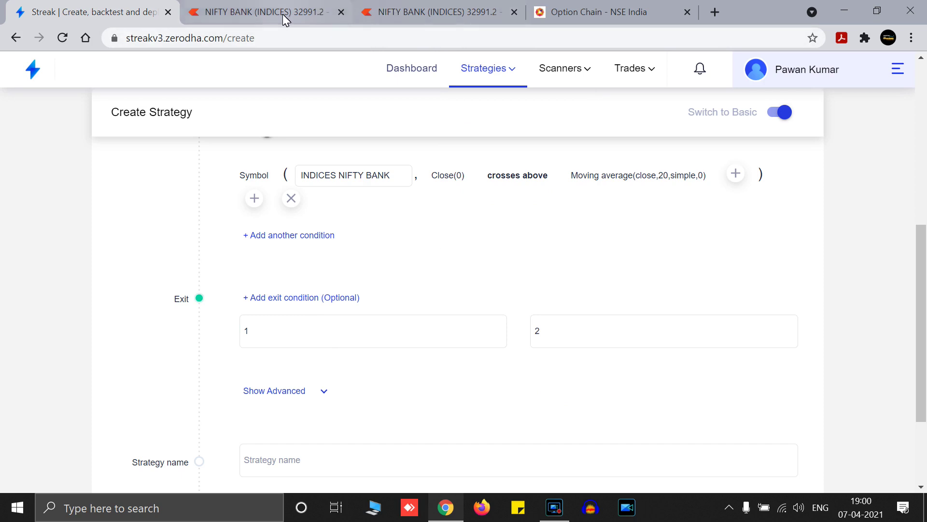
- Name the strategy "option test", save it and run its backtest
{"action": "left_click", "coordinate": [379, 12]}
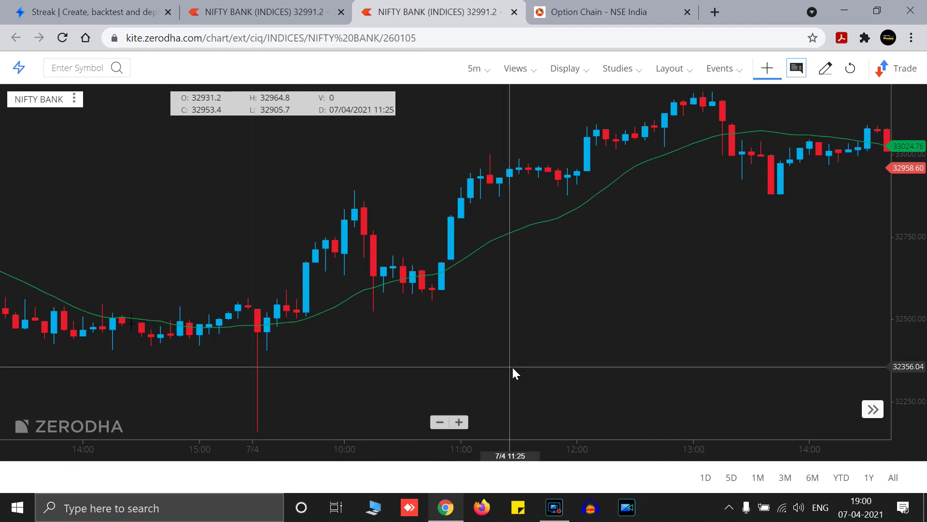
{"action": "left_click", "coordinate": [97, 12]}
{"action": "scroll", "coordinate": [432, 330], "scroll_direction": "down", "scroll_amount": 2}
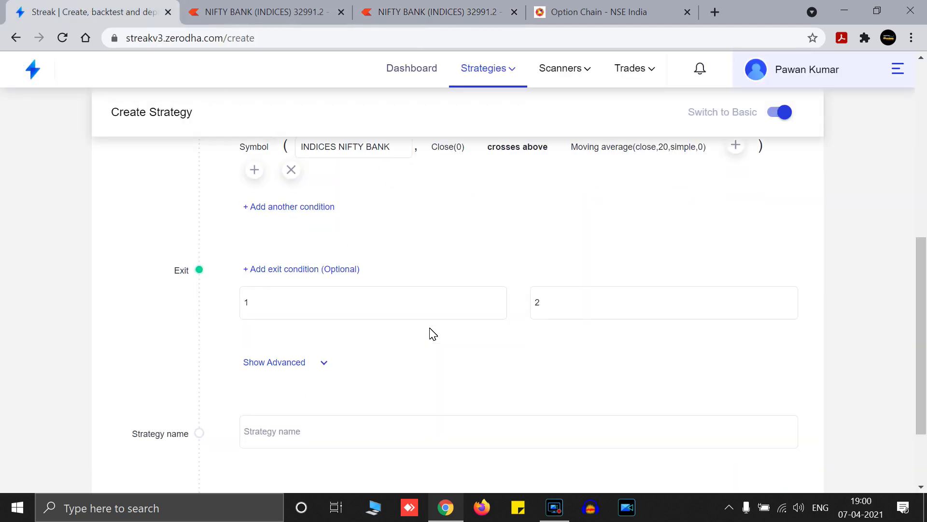
{"action": "scroll", "coordinate": [367, 386], "scroll_direction": "down", "scroll_amount": 2}
{"action": "left_click", "coordinate": [371, 331]}
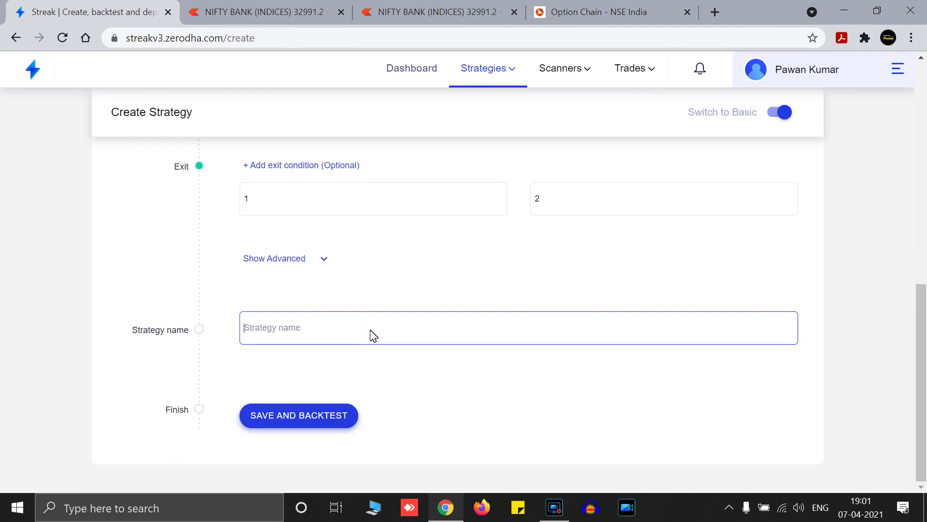
{"action": "type", "text": "option test"}
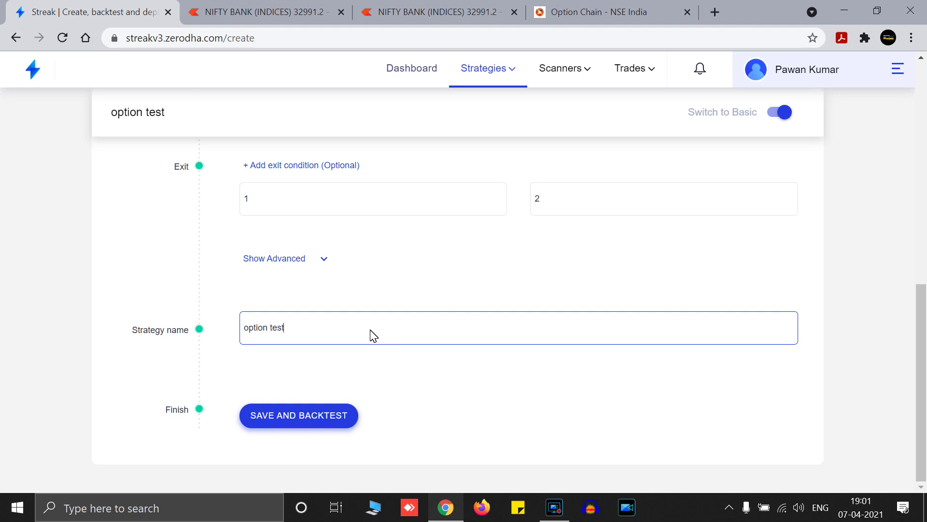
{"action": "left_click", "coordinate": [334, 409]}
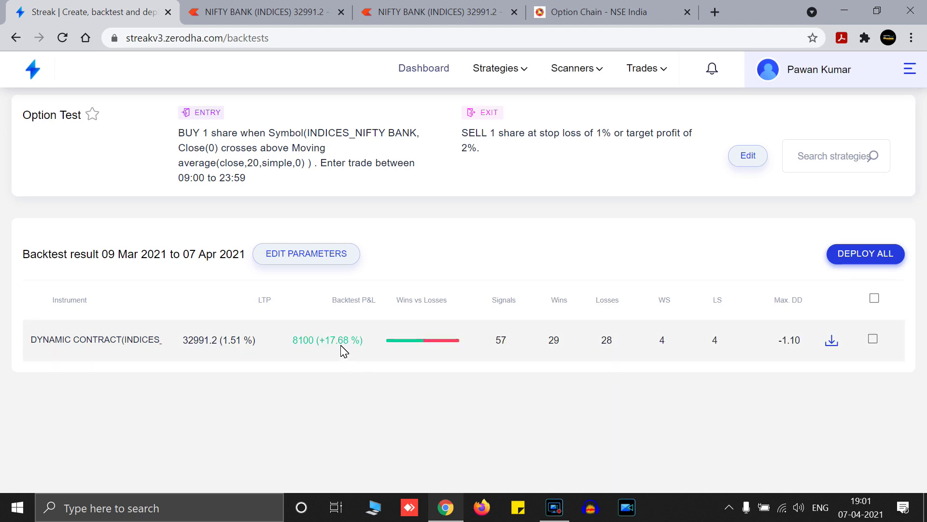
- Expand the dynamic contract's backtest result and examine its gain, loss and average trade statistics
{"action": "left_click", "coordinate": [342, 346]}
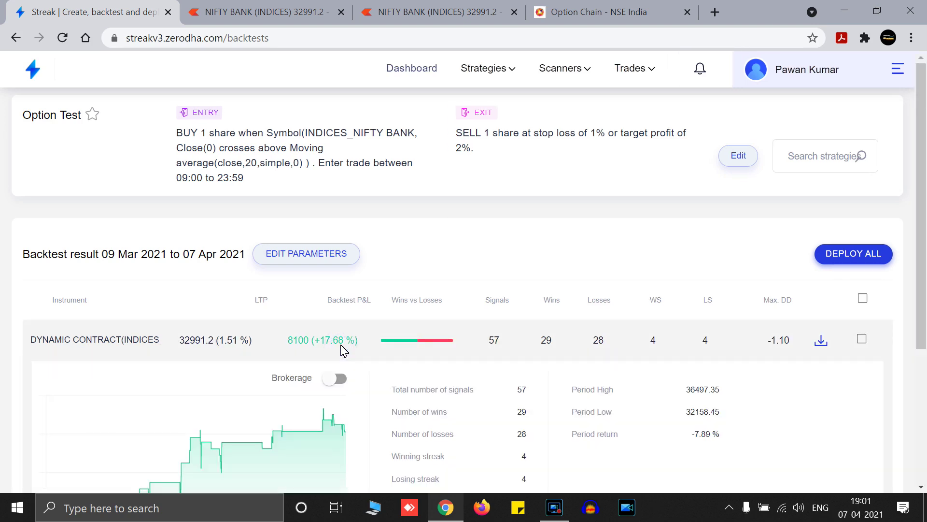
{"action": "scroll", "coordinate": [338, 366], "scroll_direction": "down", "scroll_amount": 3}
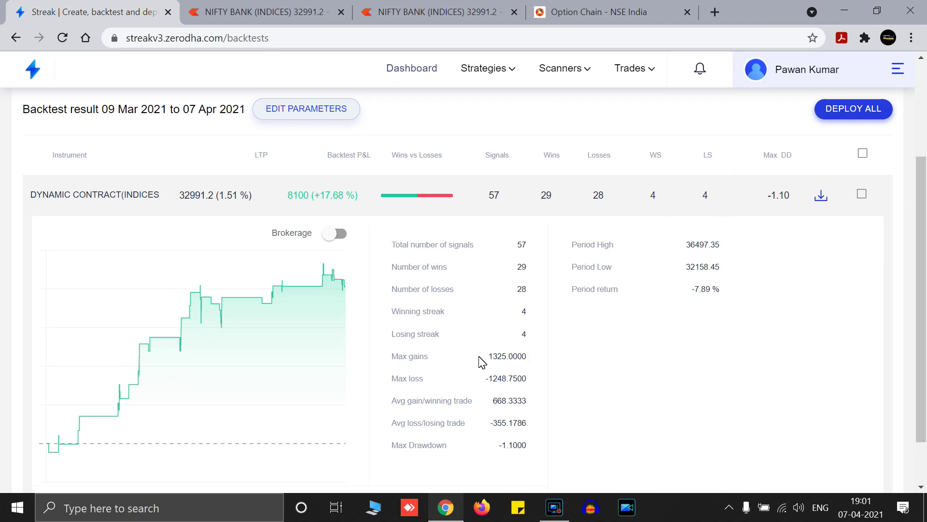
{"action": "left_click_drag", "start_coordinate": [475, 357], "coordinate": [541, 360]}
{"action": "left_click_drag", "start_coordinate": [476, 378], "coordinate": [584, 404]}
{"action": "left_click", "coordinate": [586, 393]}
{"action": "left_click_drag", "start_coordinate": [487, 409], "coordinate": [538, 409]}
{"action": "left_click_drag", "start_coordinate": [486, 427], "coordinate": [572, 407]}
{"action": "scroll", "coordinate": [572, 427], "scroll_direction": "down", "scroll_amount": 1}
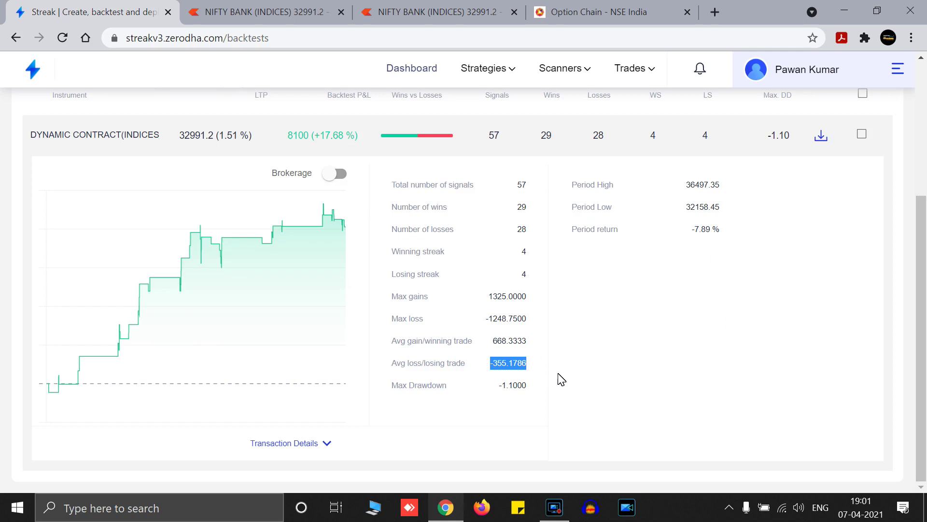
- Open the backtest's transaction details and examine the 6 April trades, starting with the 09:25 AM entry
{"action": "left_click", "coordinate": [317, 443]}
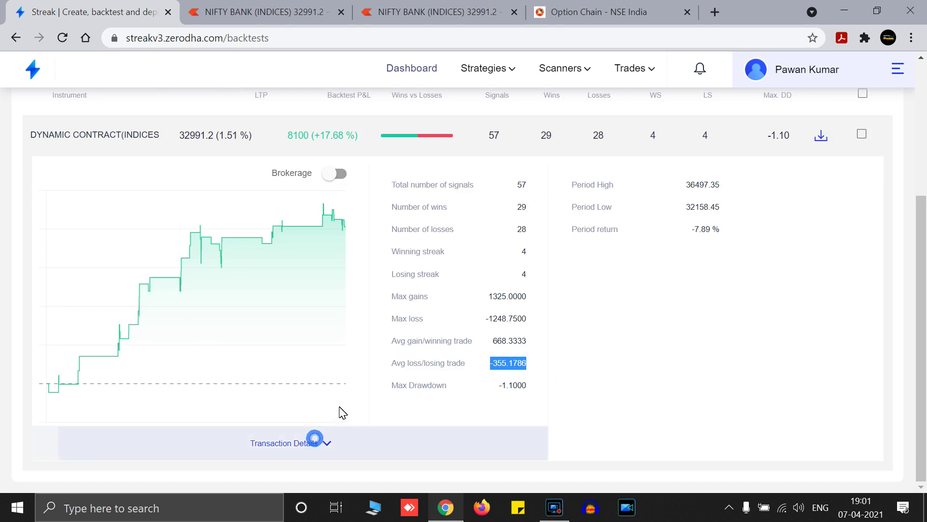
{"action": "scroll", "coordinate": [346, 389], "scroll_direction": "down", "scroll_amount": 12}
{"action": "scroll", "coordinate": [346, 390], "scroll_direction": "down", "scroll_amount": 20}
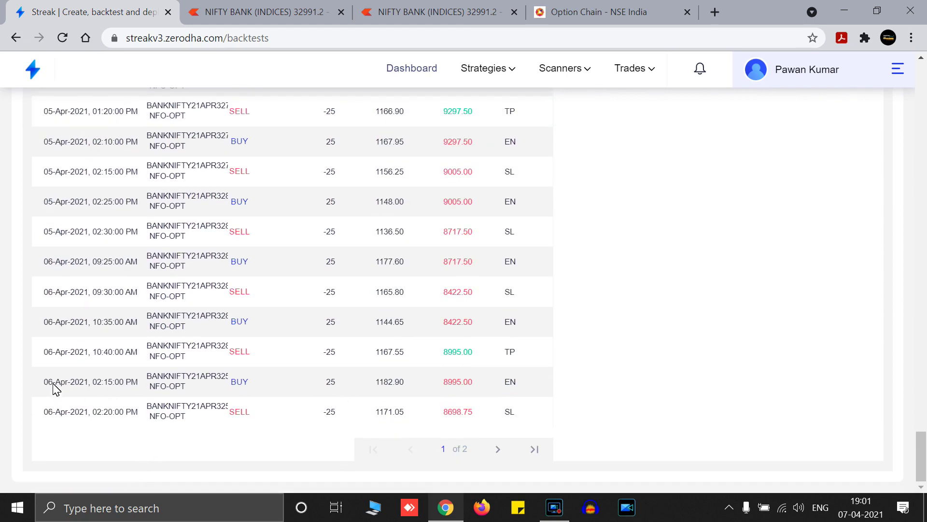
{"action": "left_click", "coordinate": [37, 263]}
- Switch to the Kite NIFTY BANK chart and examine the 6 April 09:25 candle against the moving average
{"action": "left_click", "coordinate": [428, 10]}
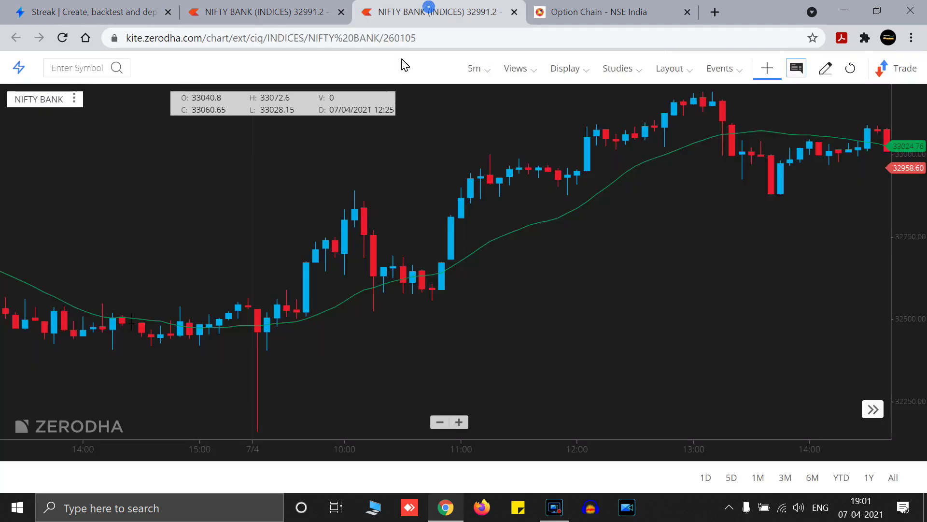
{"action": "left_click_drag", "start_coordinate": [205, 234], "coordinate": [532, 230]}
{"action": "left_click_drag", "start_coordinate": [163, 234], "coordinate": [550, 236]}
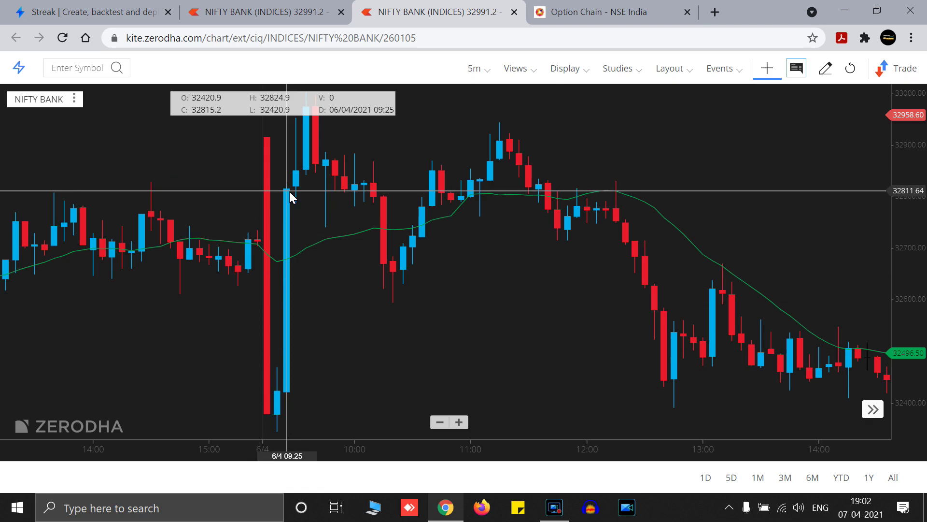
- Return to Streak and review the backtest's 6 April and earlier March transactions
{"action": "left_click", "coordinate": [131, 13]}
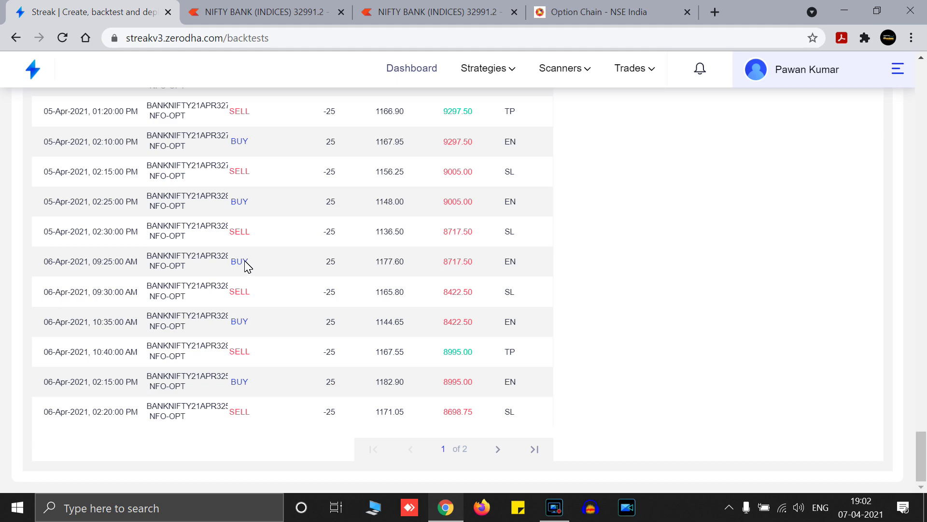
{"action": "left_click", "coordinate": [219, 301]}
{"action": "scroll", "coordinate": [363, 346], "scroll_direction": "up", "scroll_amount": 15}
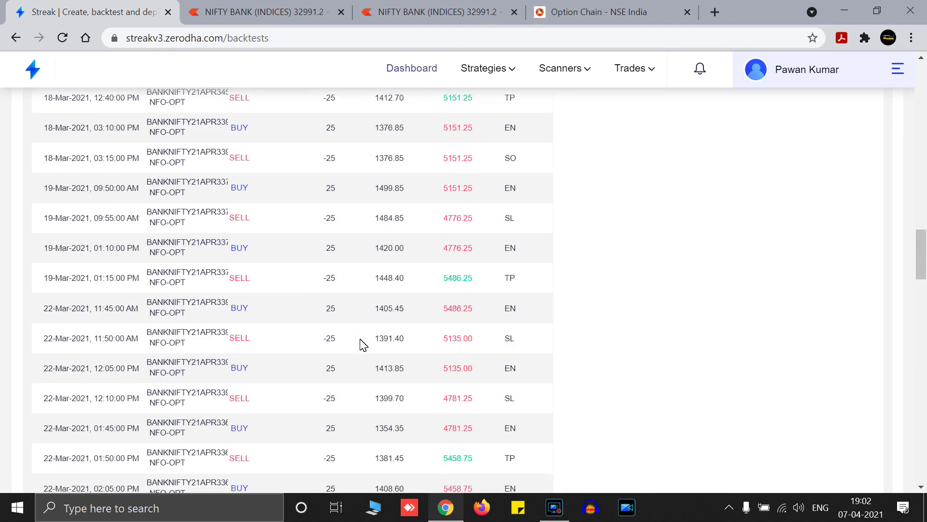
{"action": "scroll", "coordinate": [364, 344], "scroll_direction": "up", "scroll_amount": 10}
{"action": "scroll", "coordinate": [405, 291], "scroll_direction": "down", "scroll_amount": 2}
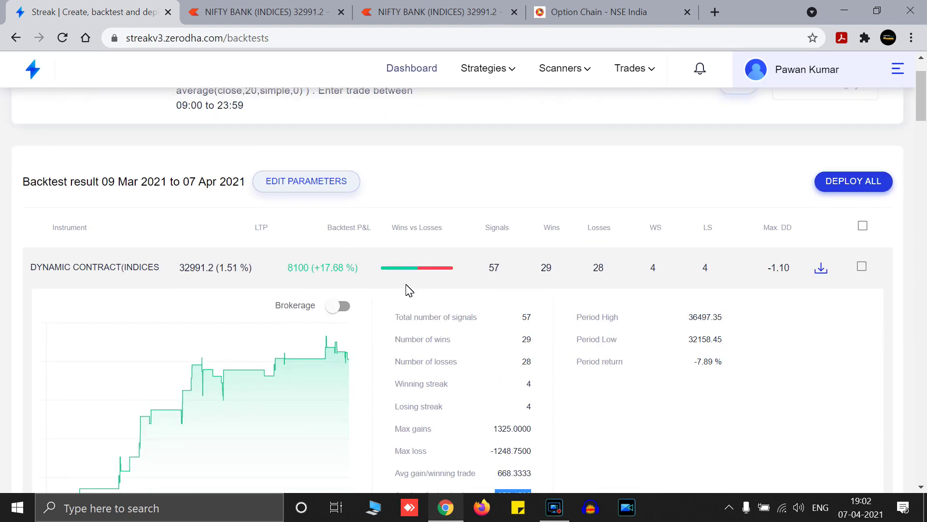
- Open the Option Test strategy for editing and add SBIN NSE to its scrips
{"action": "left_click", "coordinate": [335, 191]}
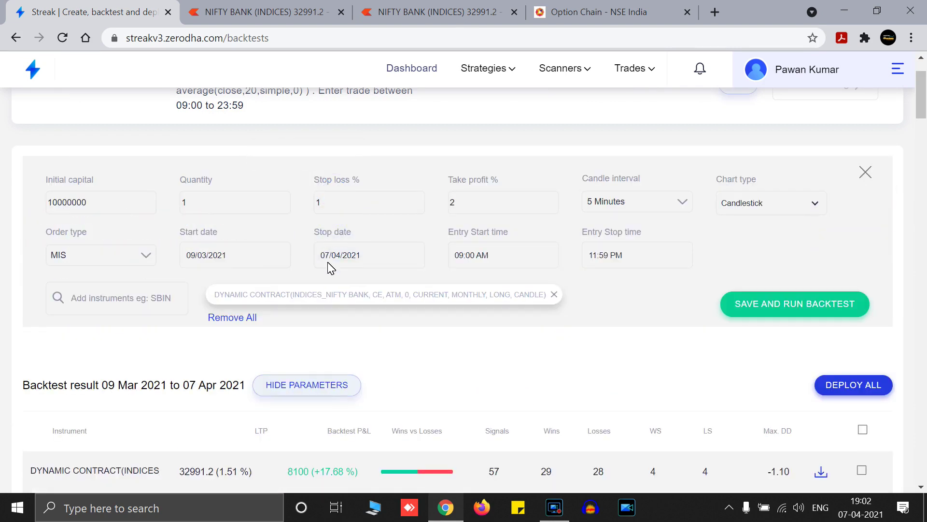
{"action": "scroll", "coordinate": [384, 263], "scroll_direction": "up", "scroll_amount": 2}
{"action": "left_click", "coordinate": [747, 161]}
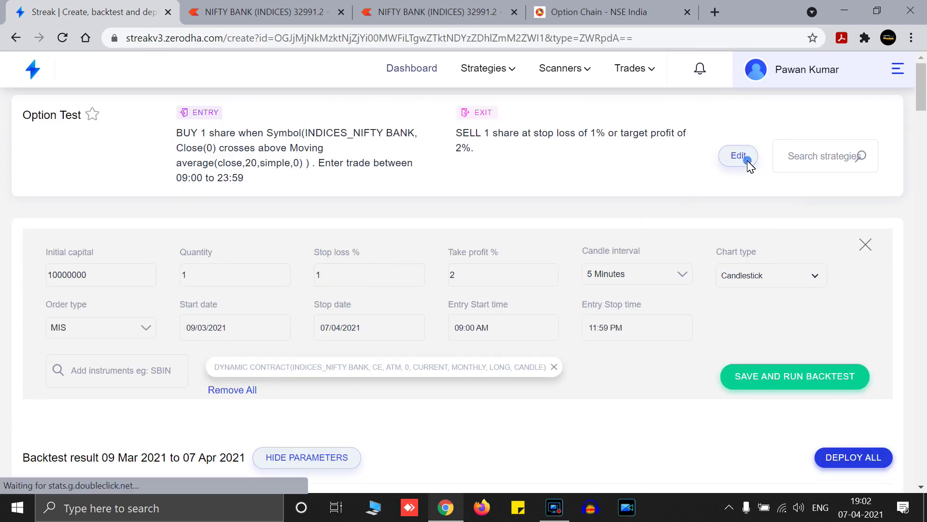
{"action": "left_click", "coordinate": [399, 297]}
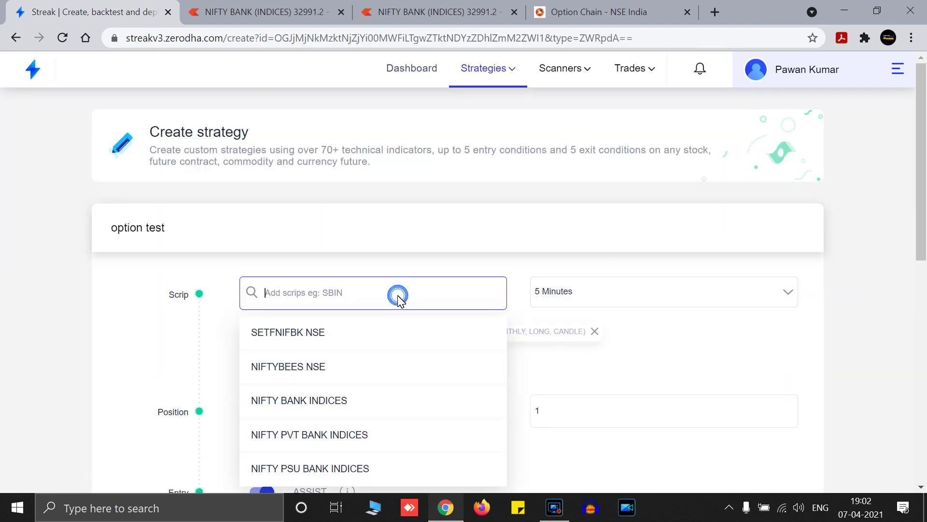
{"action": "type", "text": "sbi"}
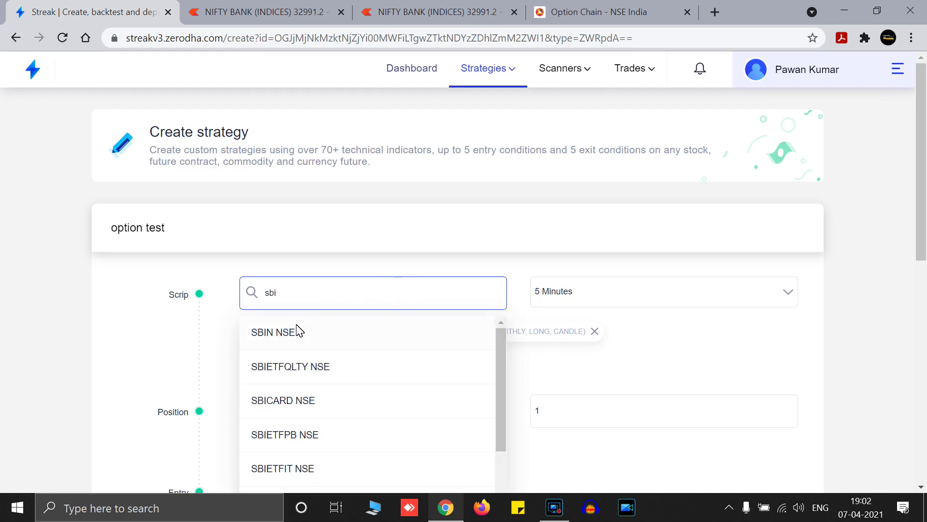
{"action": "left_click", "coordinate": [299, 332]}
- Configure the SBIN scrip as a dynamic contract: CE, strike offset 0, current monthly expiry, long order, candle change frequency
{"action": "left_click", "coordinate": [635, 331]}
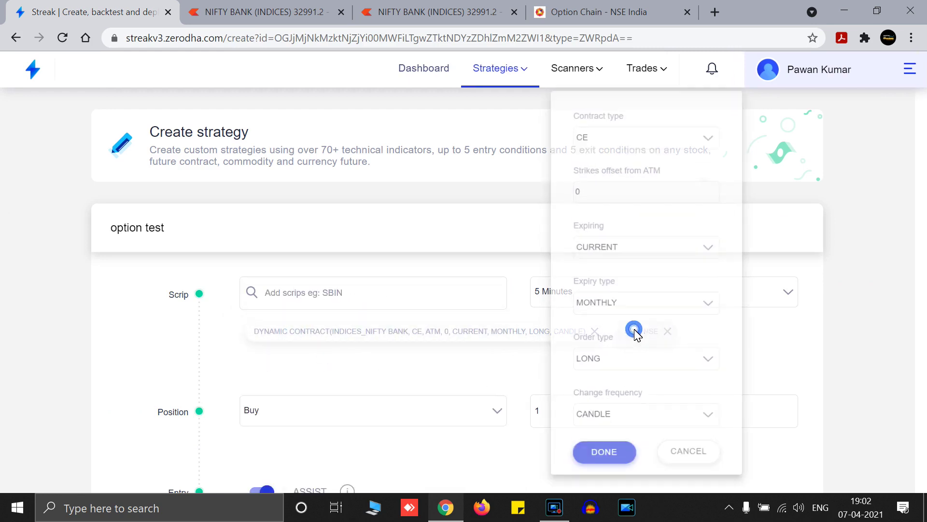
{"action": "left_click", "coordinate": [627, 135]}
{"action": "left_click", "coordinate": [626, 245]}
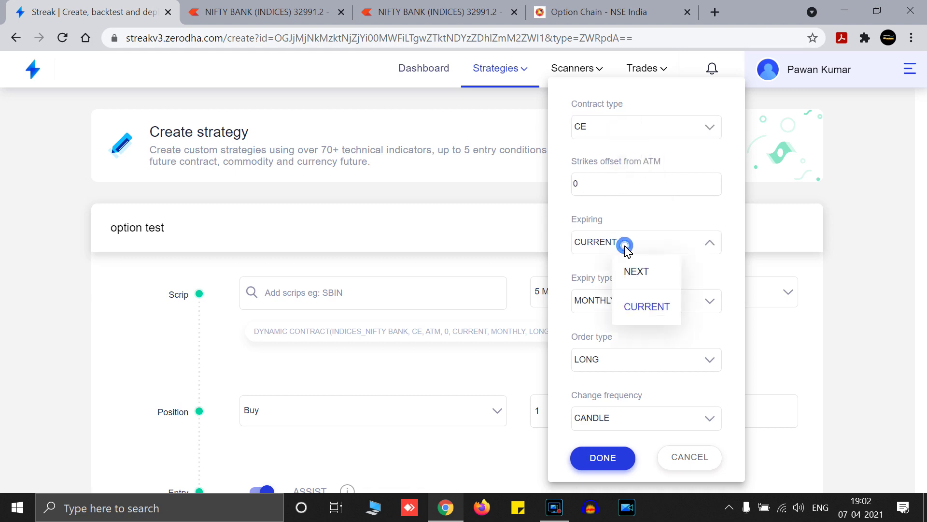
{"action": "left_click", "coordinate": [628, 302]}
{"action": "left_click", "coordinate": [606, 297]}
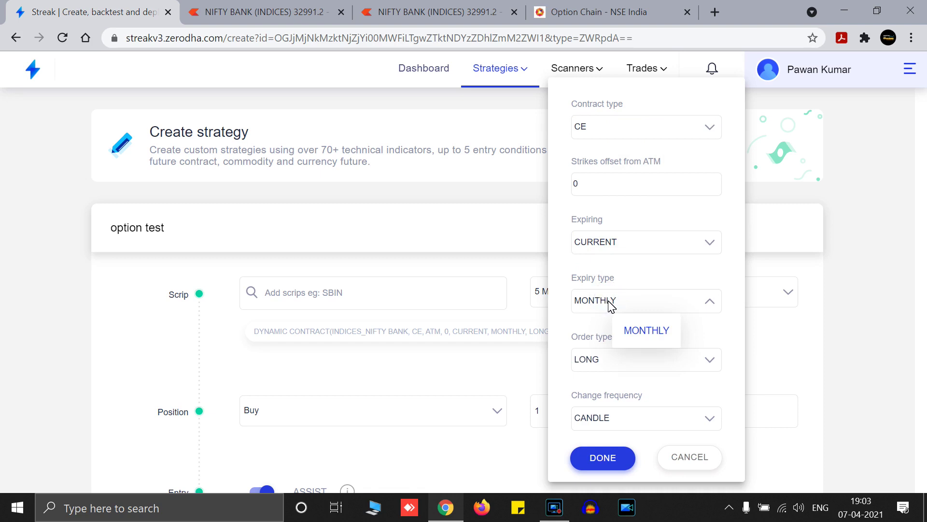
{"action": "left_click", "coordinate": [609, 302]}
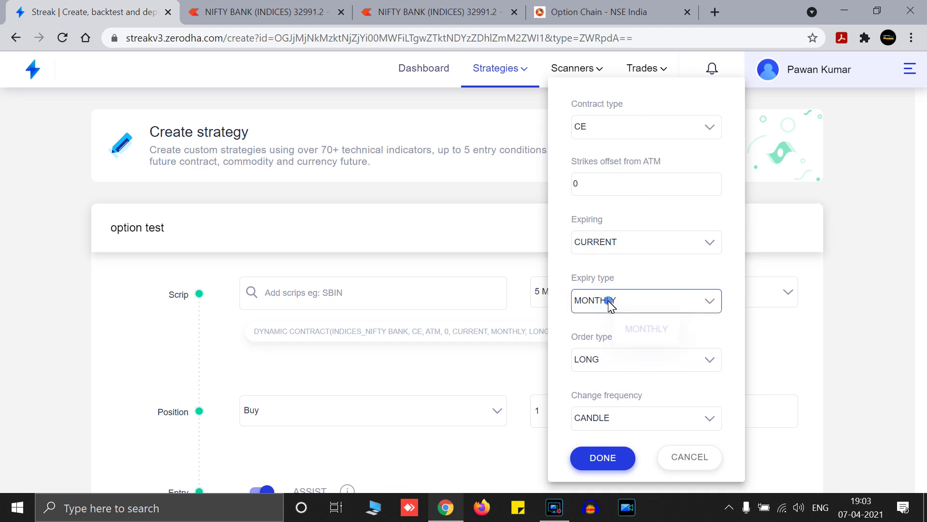
{"action": "left_click", "coordinate": [625, 360]}
{"action": "left_click", "coordinate": [601, 368]}
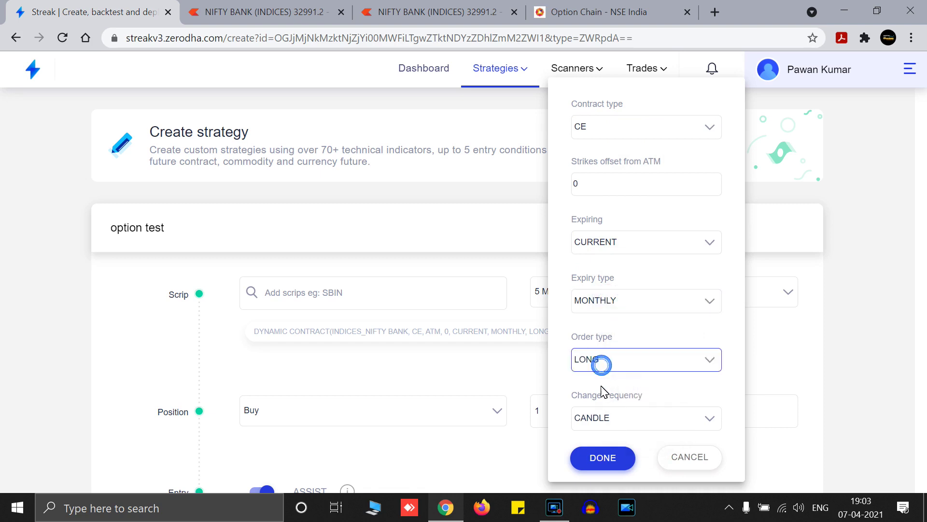
{"action": "left_click", "coordinate": [607, 420]}
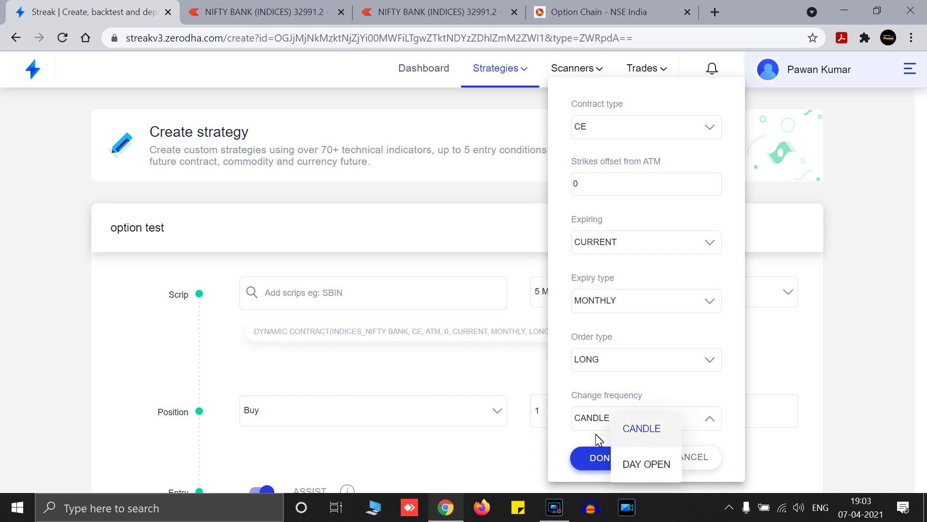
{"action": "left_click", "coordinate": [585, 427]}
{"action": "left_click", "coordinate": [603, 457]}
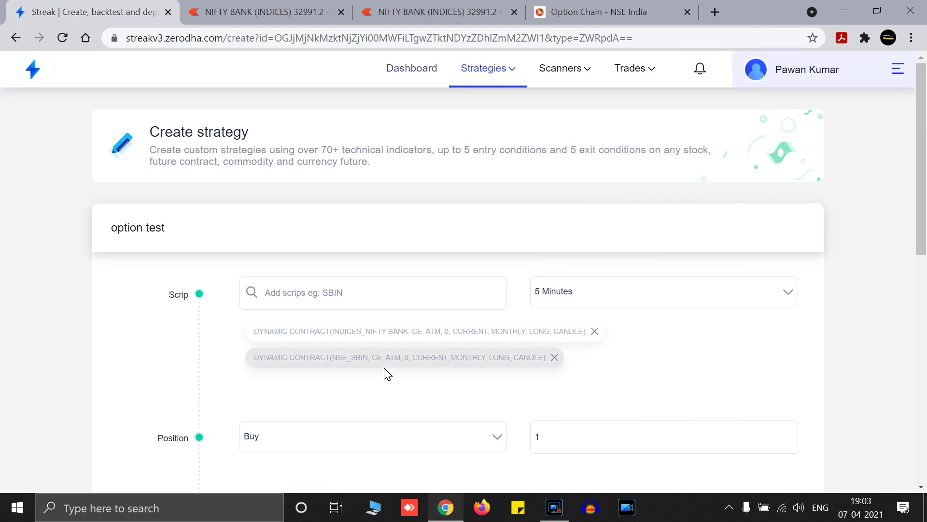
- Remove the NIFTY BANK moving average crossover from the entry conditions
{"action": "scroll", "coordinate": [434, 347], "scroll_direction": "down", "scroll_amount": 5}
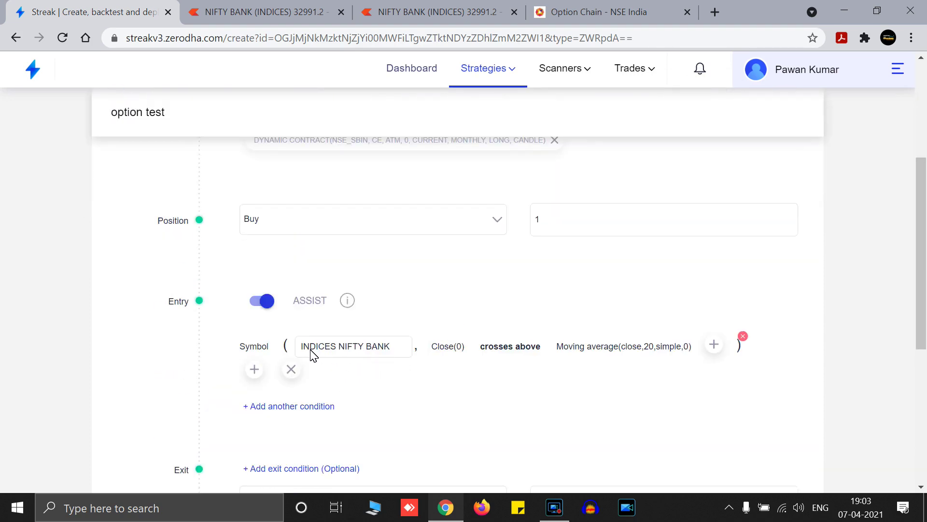
{"action": "left_click", "coordinate": [345, 360]}
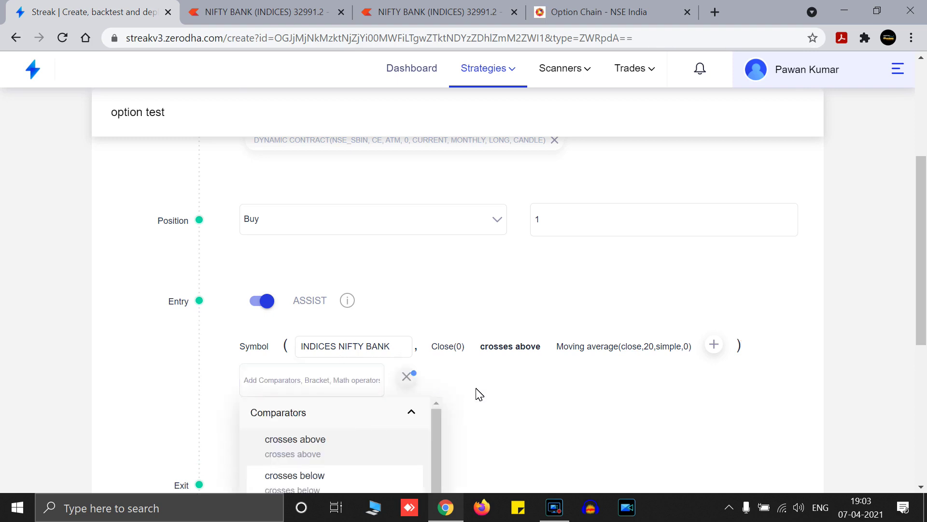
{"action": "left_click", "coordinate": [410, 374]}
- Start a new entry condition with the Symbol function and select NSE SBIN as its symbol
{"action": "left_click", "coordinate": [353, 364]}
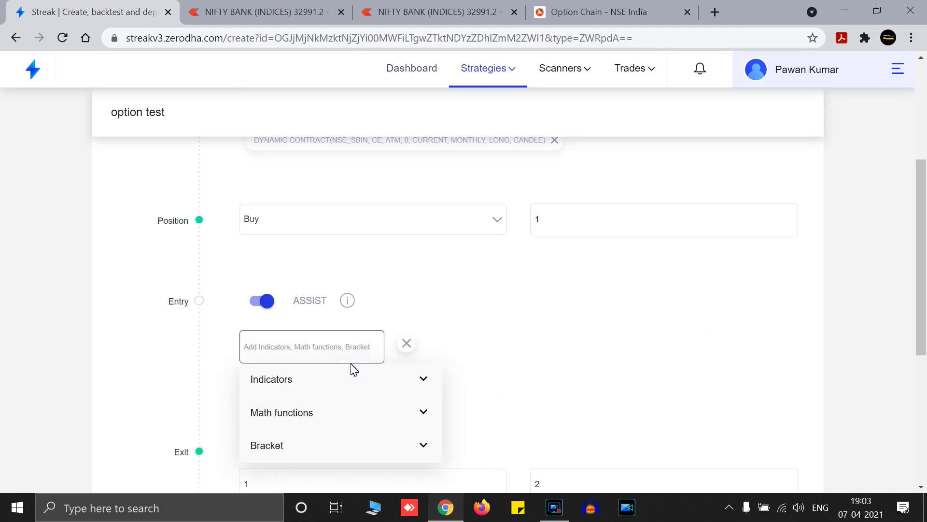
{"action": "type", "text": "sy"}
{"action": "left_click", "coordinate": [332, 411]}
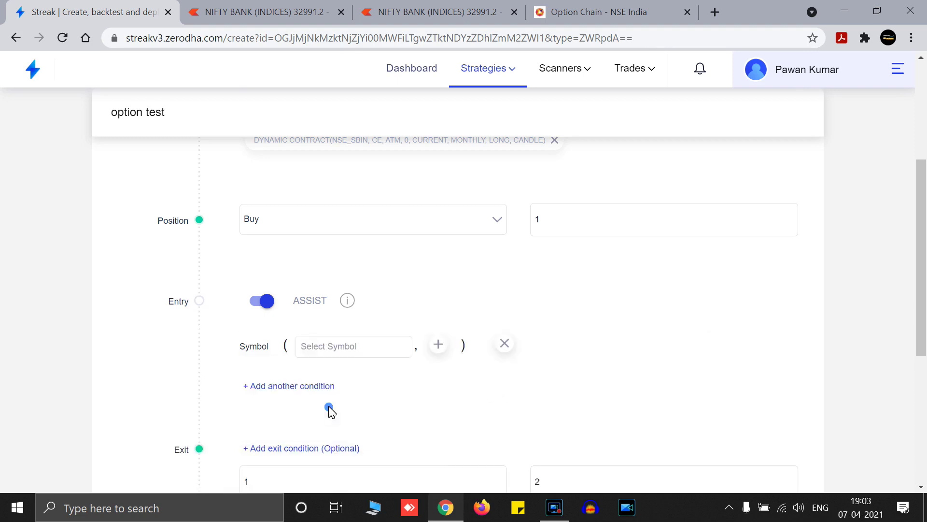
{"action": "left_click", "coordinate": [329, 351]}
{"action": "type", "text": "sb"}
{"action": "left_click", "coordinate": [345, 382]}
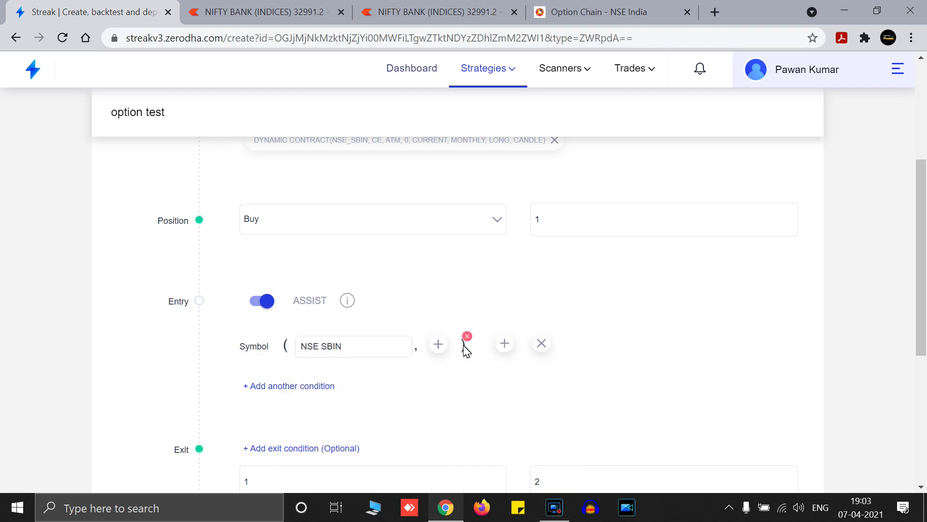
- Add the Close indicator with offset 0 inside the NSE SBIN Symbol function
{"action": "left_click", "coordinate": [439, 345]}
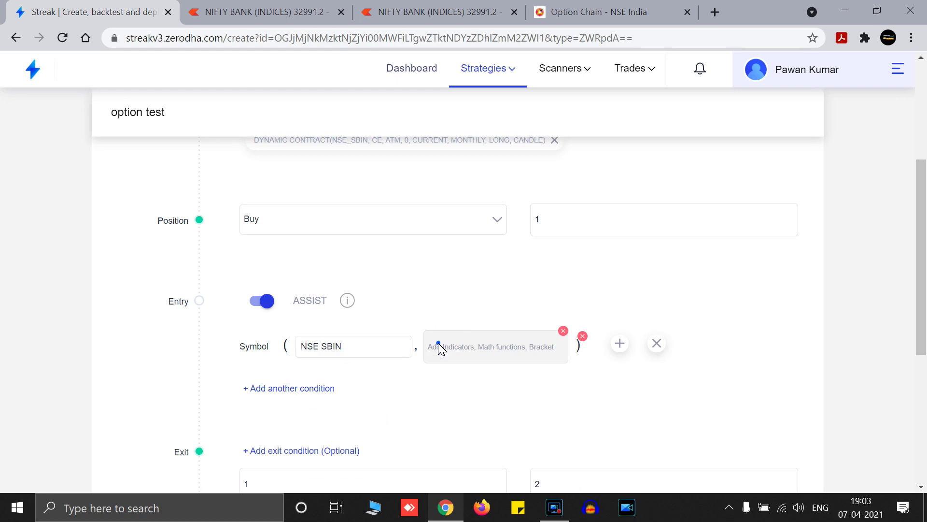
{"action": "left_click", "coordinate": [440, 347]}
{"action": "type", "text": "clos"}
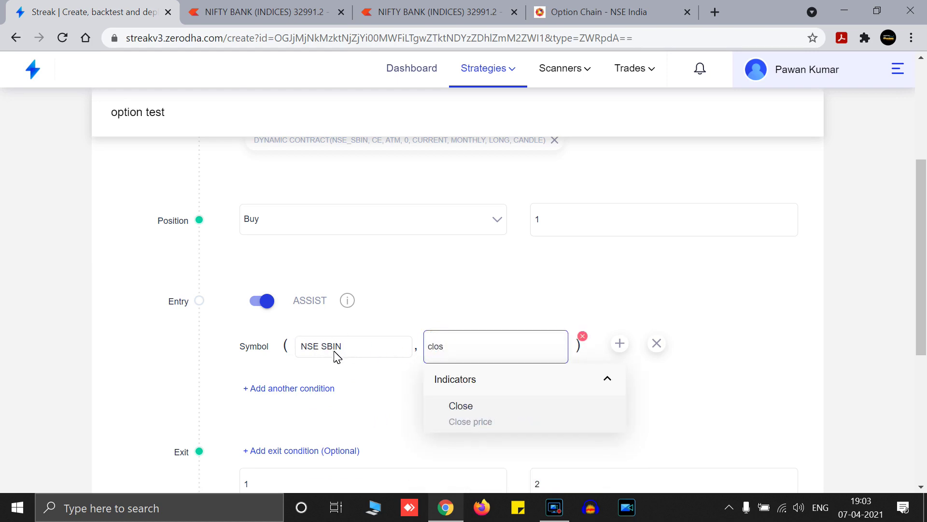
{"action": "left_click", "coordinate": [504, 413]}
{"action": "scroll", "coordinate": [483, 340], "scroll_direction": "down", "scroll_amount": 3}
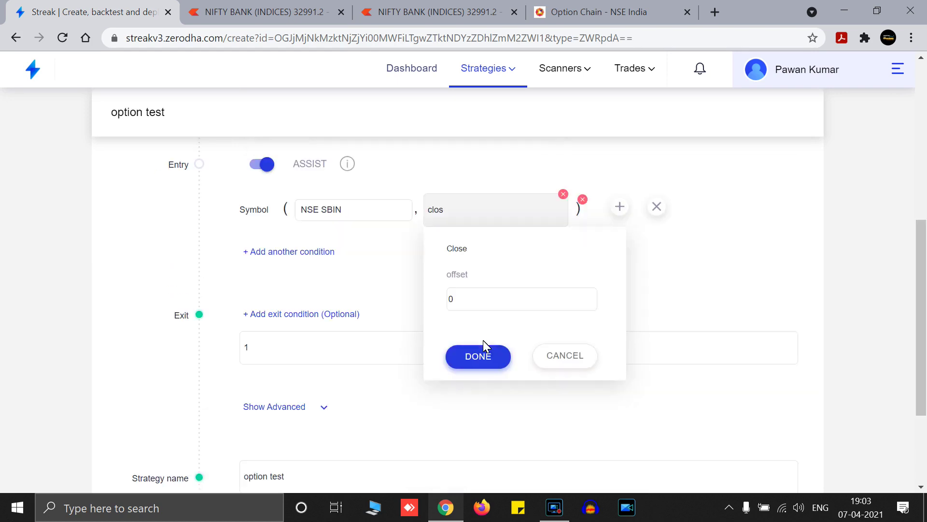
{"action": "left_click", "coordinate": [485, 363]}
{"action": "scroll", "coordinate": [502, 337], "scroll_direction": "up", "scroll_amount": 5}
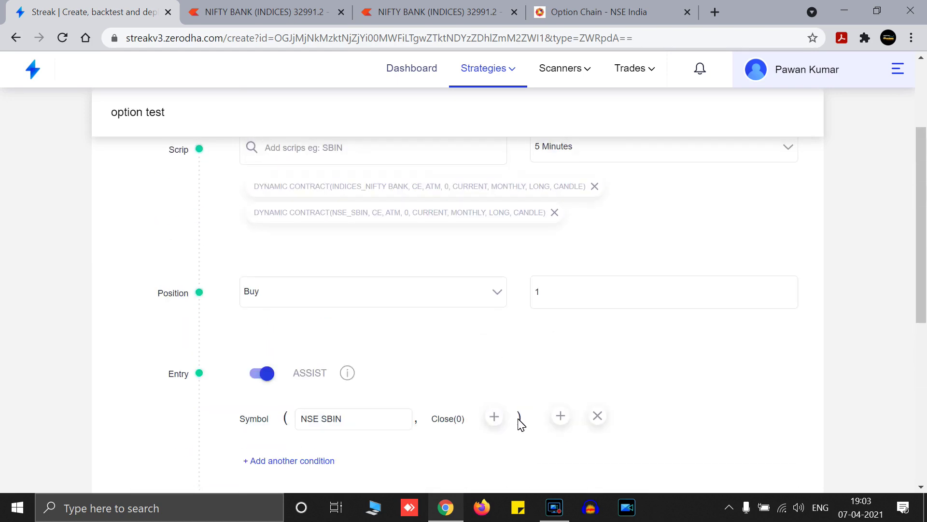
- Add the crosses above comparator after Close(0) inside the NSE SBIN Symbol function
{"action": "left_click", "coordinate": [494, 417]}
{"action": "type", "text": "cr"}
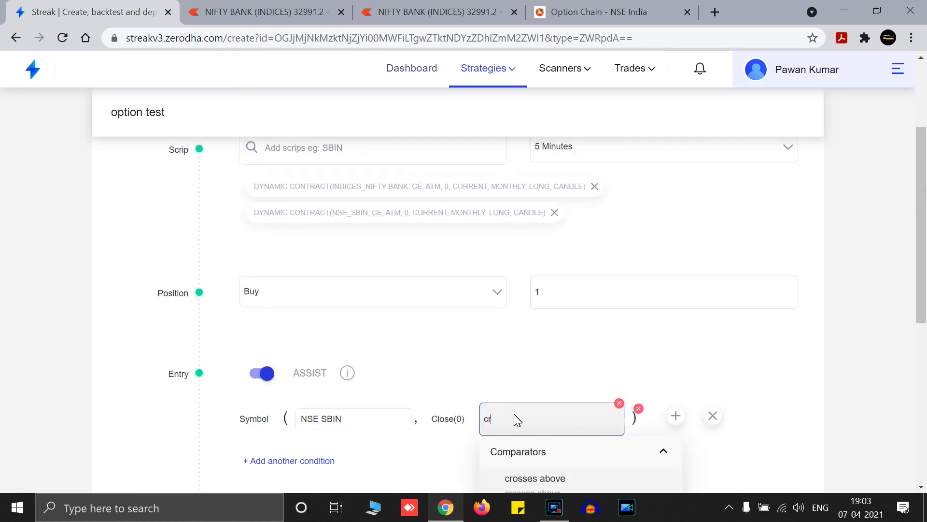
{"action": "scroll", "coordinate": [516, 418], "scroll_direction": "down", "scroll_amount": 2}
{"action": "left_click", "coordinate": [517, 416]}
- Compare the SBIN close against a simple Moving Average of close with period 20 and offset 0
{"action": "left_click", "coordinate": [574, 338]}
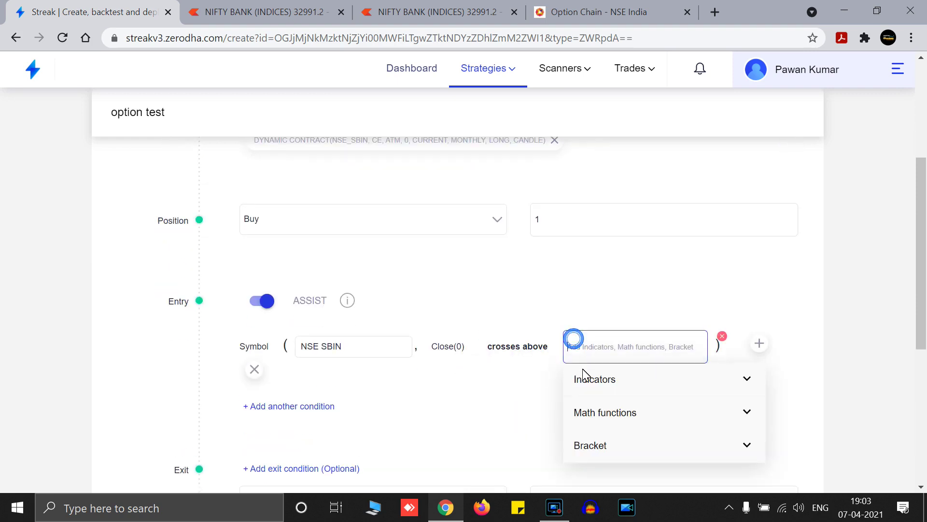
{"action": "left_click", "coordinate": [585, 347]}
{"action": "type", "text": "mov"}
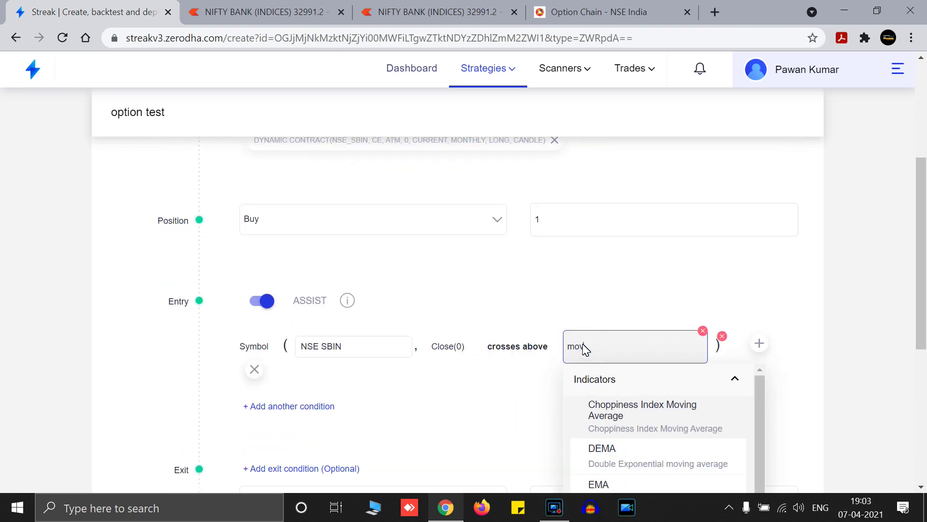
{"action": "scroll", "coordinate": [668, 346], "scroll_direction": "down", "scroll_amount": 5}
{"action": "left_click", "coordinate": [633, 435]}
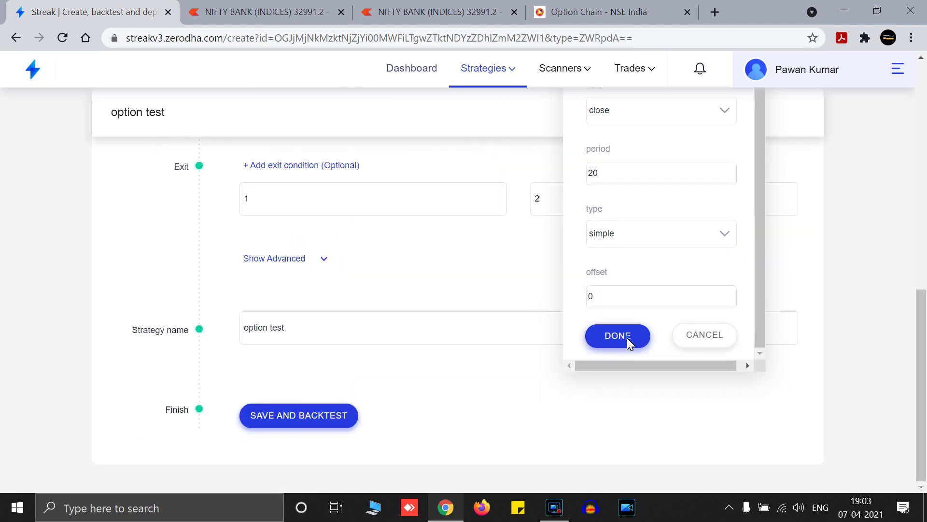
{"action": "left_click", "coordinate": [623, 336]}
- Remove the NIFTY BANK dynamic contract from the scrips, and save and backtest the strategy
{"action": "scroll", "coordinate": [599, 362], "scroll_direction": "up", "scroll_amount": 10}
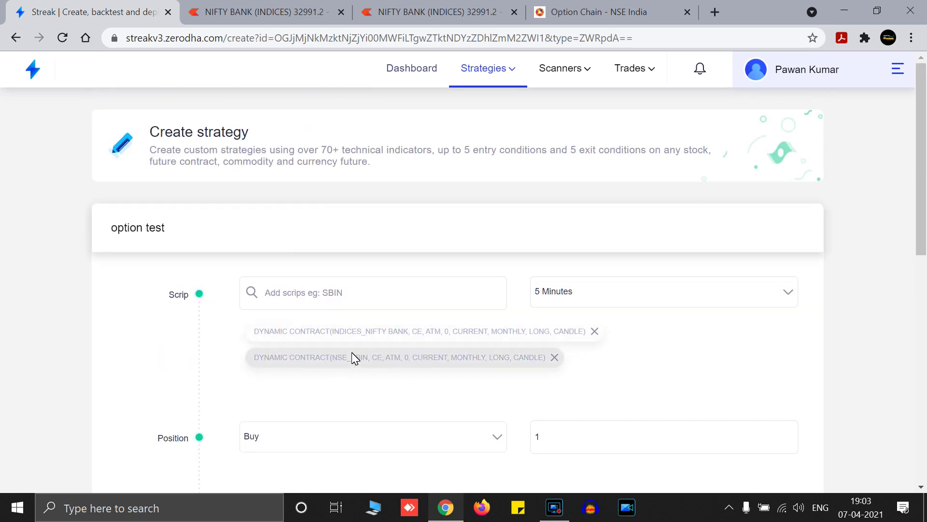
{"action": "left_click", "coordinate": [595, 331]}
{"action": "scroll", "coordinate": [599, 336], "scroll_direction": "down", "scroll_amount": 10}
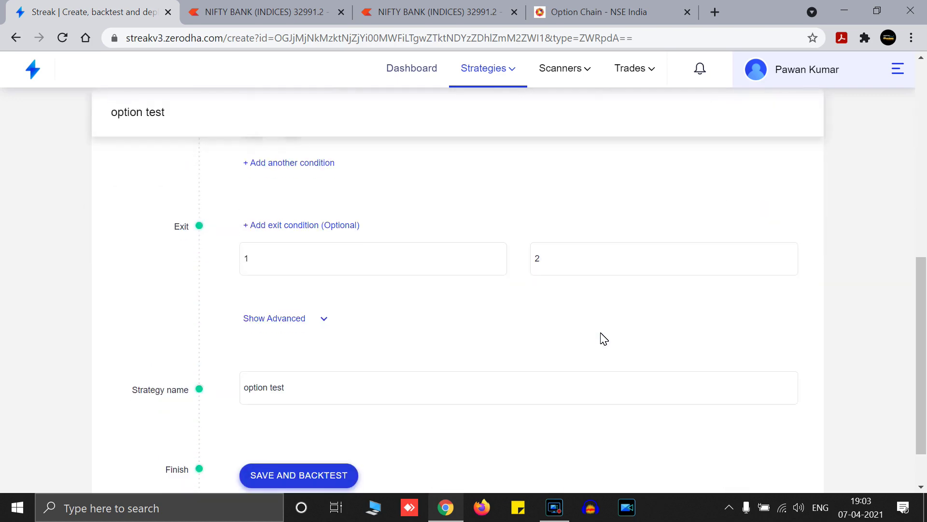
{"action": "left_click", "coordinate": [291, 475]}
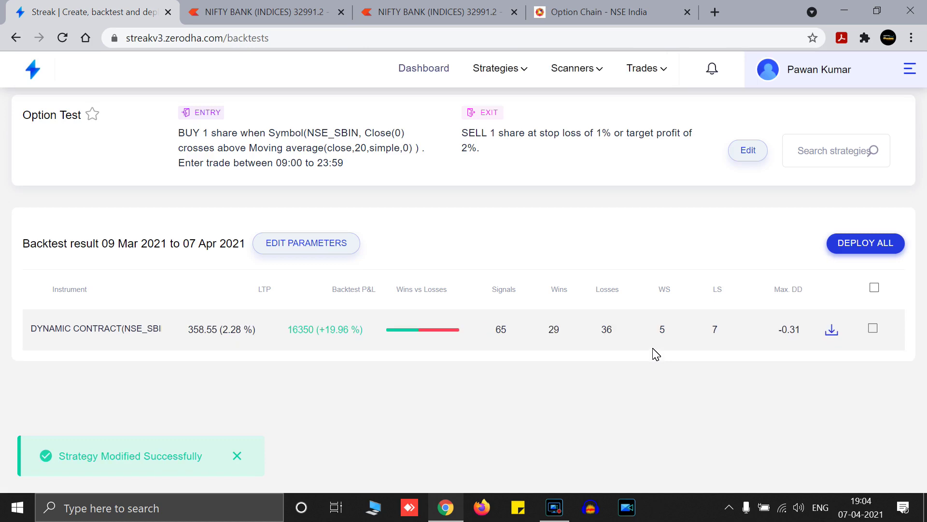
- Examine the SBIN contract's backtest statistics, equity curve and transaction details
{"action": "left_click", "coordinate": [333, 335]}
{"action": "scroll", "coordinate": [338, 366], "scroll_direction": "down", "scroll_amount": 4}
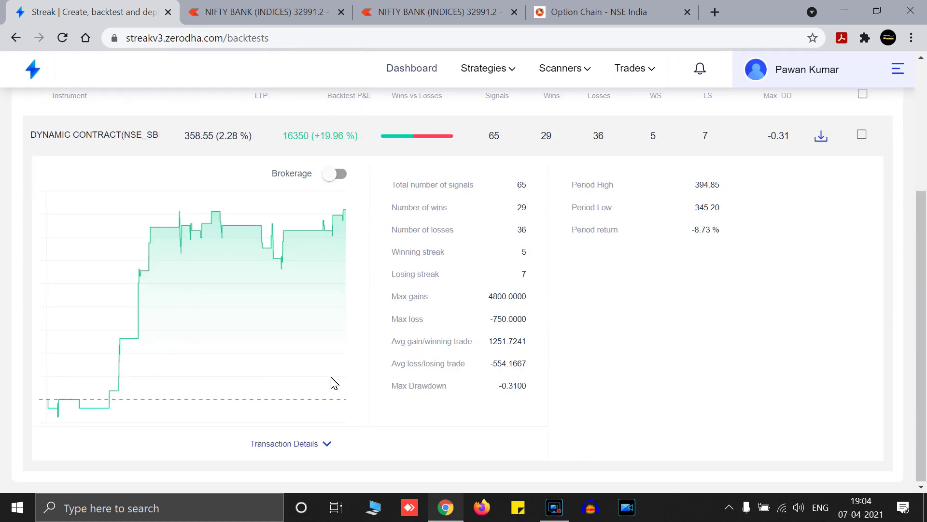
{"action": "left_click", "coordinate": [318, 437]}
{"action": "scroll", "coordinate": [493, 386], "scroll_direction": "down", "scroll_amount": 5}
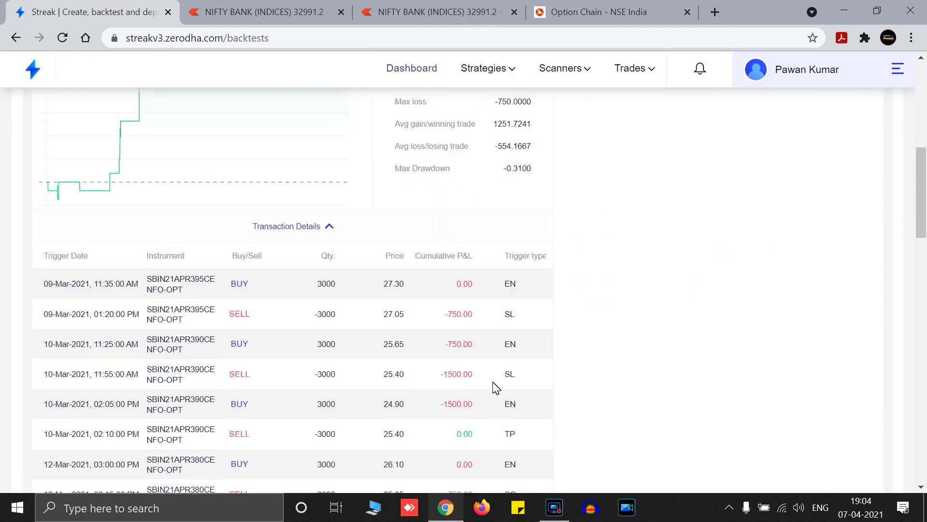
{"action": "left_click", "coordinate": [309, 294]}
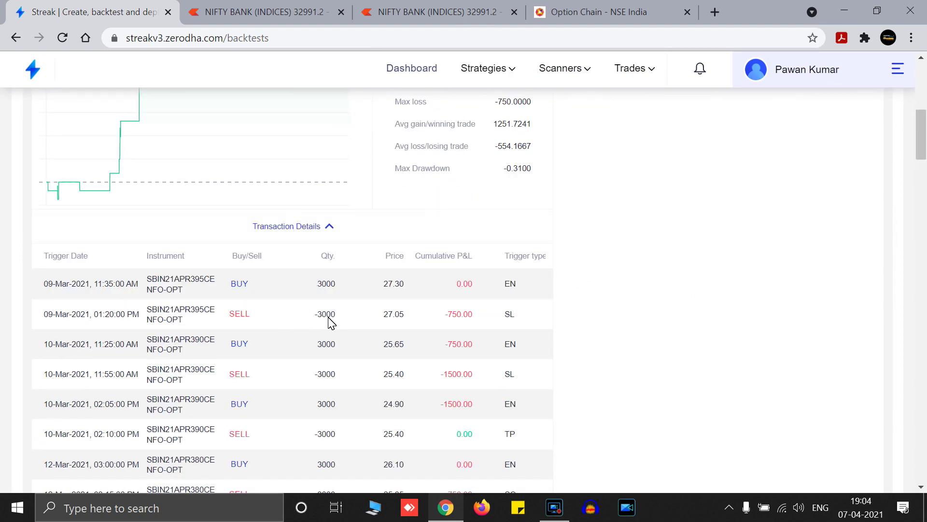
{"action": "scroll", "coordinate": [464, 352], "scroll_direction": "up", "scroll_amount": 8}
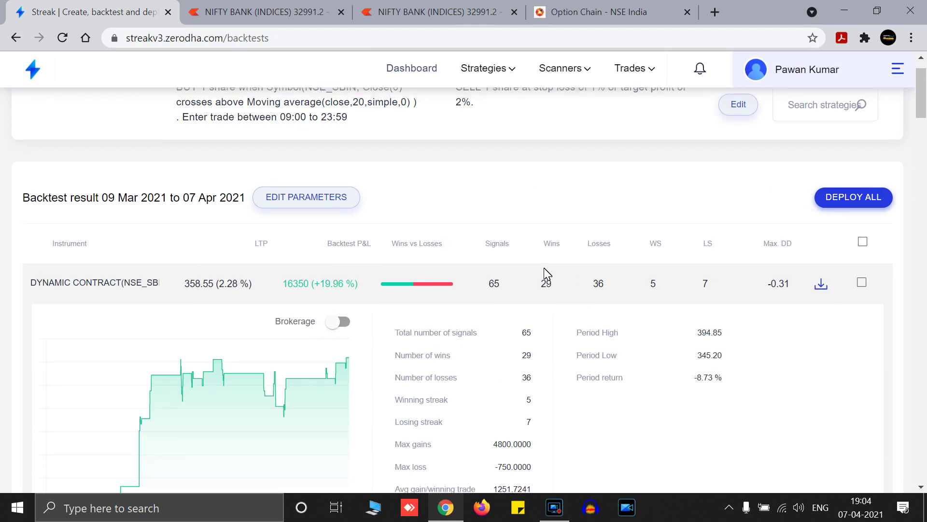
- Open the backtest parameters and set the take profit to 5%
{"action": "scroll", "coordinate": [327, 244], "scroll_direction": "up", "scroll_amount": 1}
{"action": "left_click", "coordinate": [326, 243]}
{"action": "scroll", "coordinate": [353, 227], "scroll_direction": "down", "scroll_amount": 3}
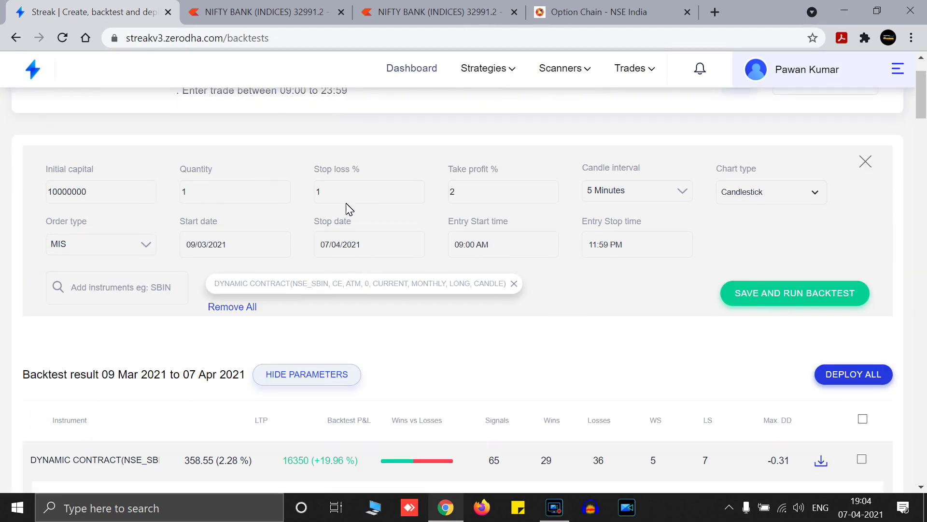
{"action": "left_click", "coordinate": [496, 121]}
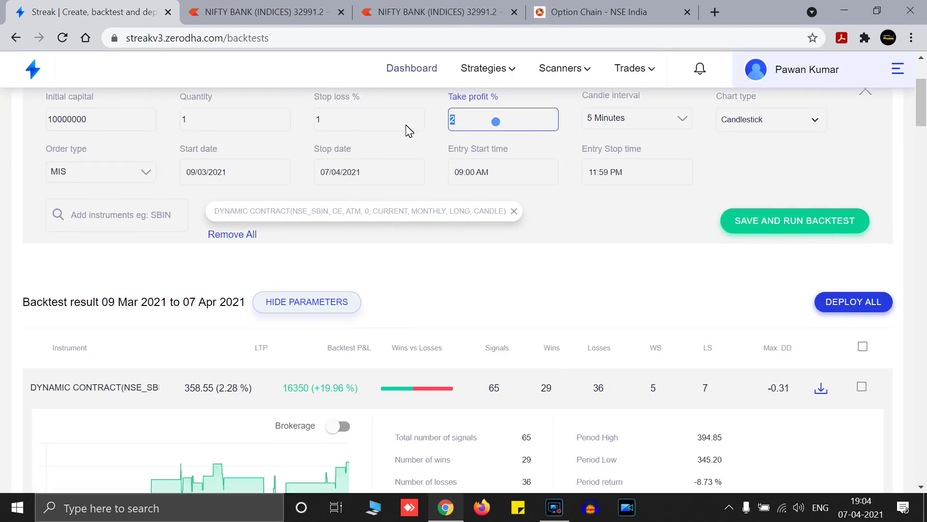
{"action": "type", "text": "5"}
- Set the candle interval to 15 Minutes, and save and run the backtest
{"action": "left_click", "coordinate": [618, 126]}
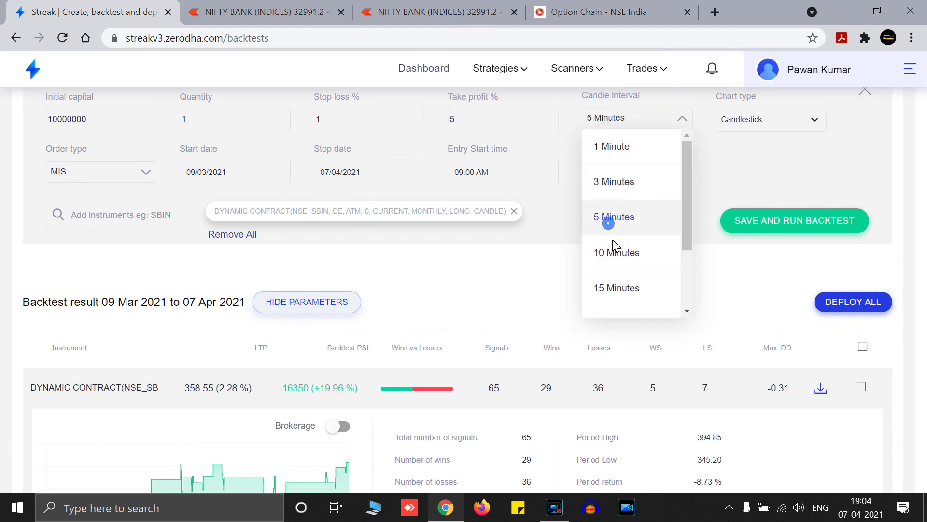
{"action": "left_click", "coordinate": [623, 127]}
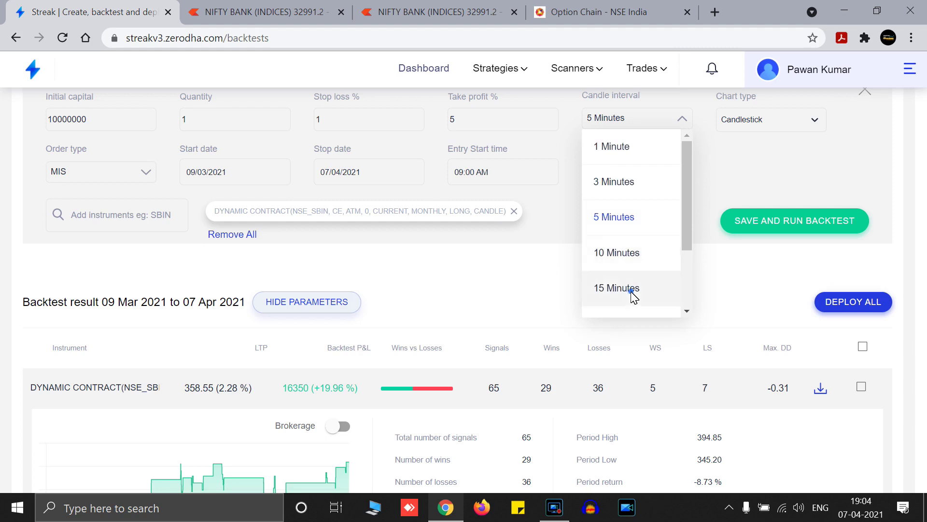
{"action": "left_click", "coordinate": [630, 289]}
{"action": "left_click", "coordinate": [806, 219]}
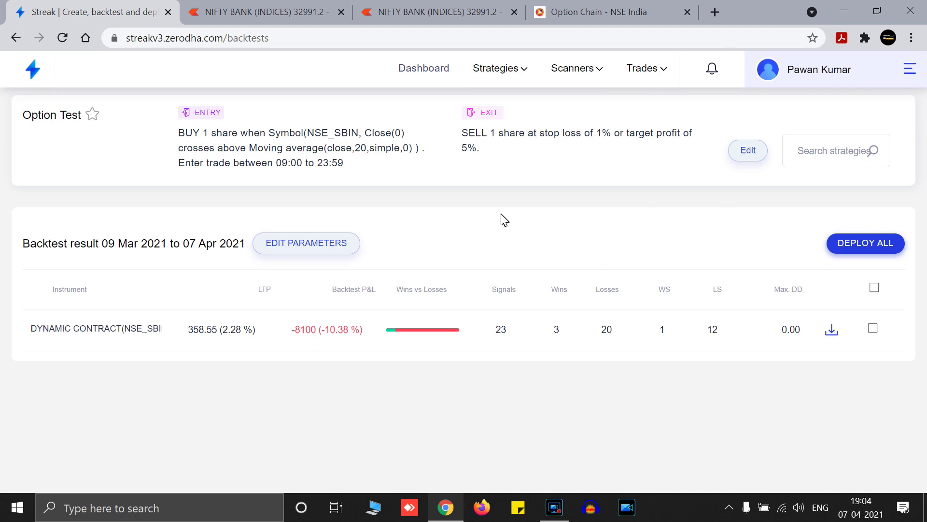
- Change the backtest's candle interval to 5 Minutes, and save and run it again
{"action": "left_click", "coordinate": [349, 242]}
{"action": "left_click", "coordinate": [613, 265]}
{"action": "left_click", "coordinate": [621, 363]}
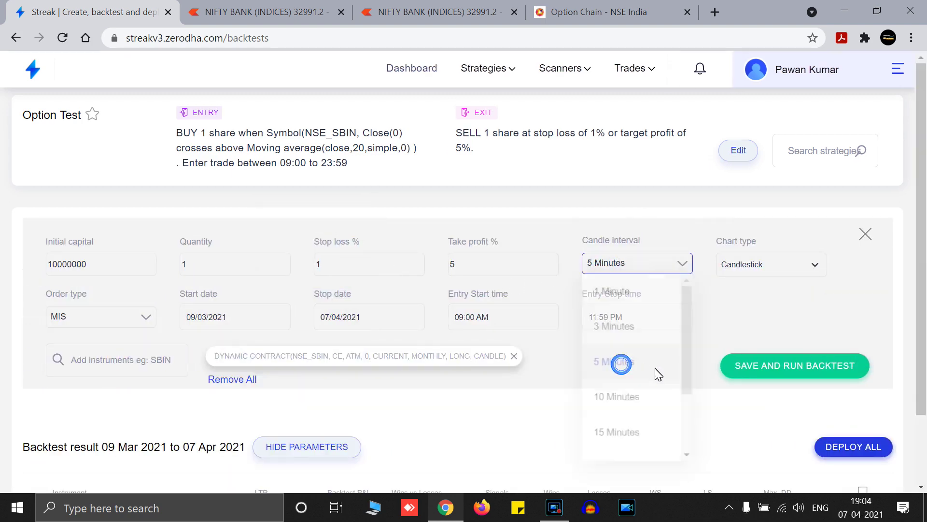
{"action": "left_click", "coordinate": [749, 366]}
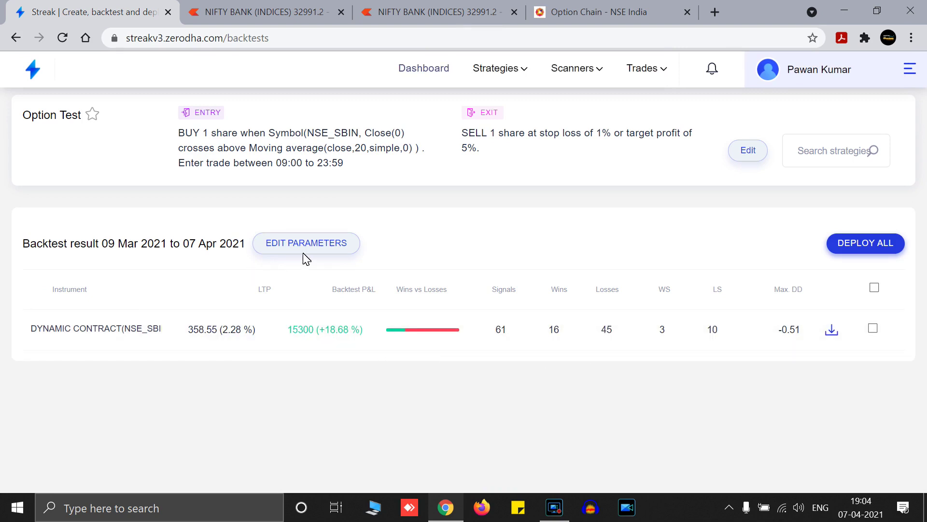
- Review the rerun SBIN backtest's statistics and transactions along with the strategy's entry and exit conditions
{"action": "left_click", "coordinate": [311, 328]}
{"action": "scroll", "coordinate": [265, 407], "scroll_direction": "down", "scroll_amount": 4}
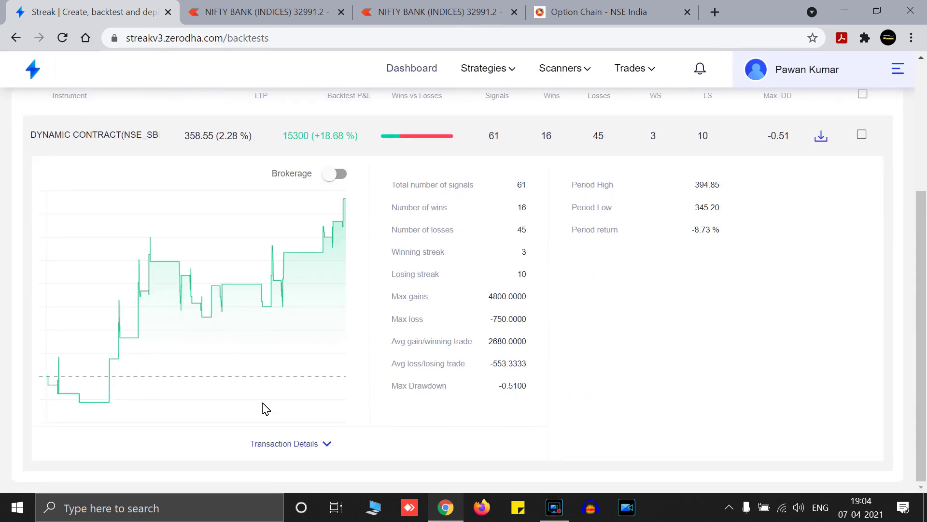
{"action": "left_click", "coordinate": [289, 444]}
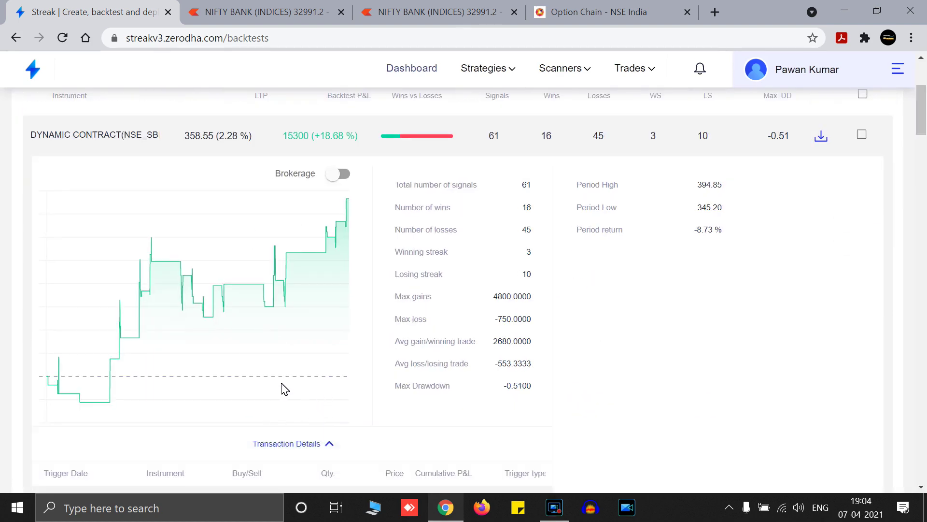
{"action": "scroll", "coordinate": [227, 384], "scroll_direction": "down", "scroll_amount": 3}
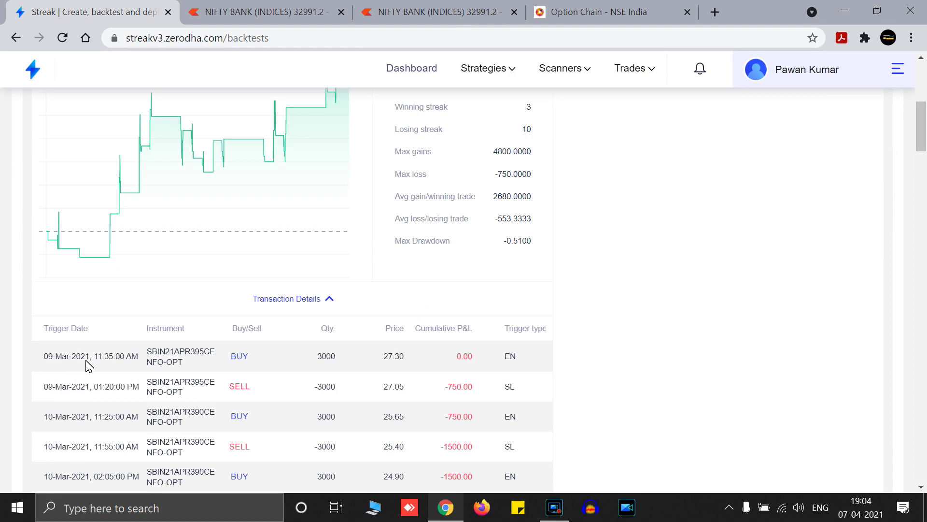
{"action": "scroll", "coordinate": [485, 191], "scroll_direction": "up", "scroll_amount": 6}
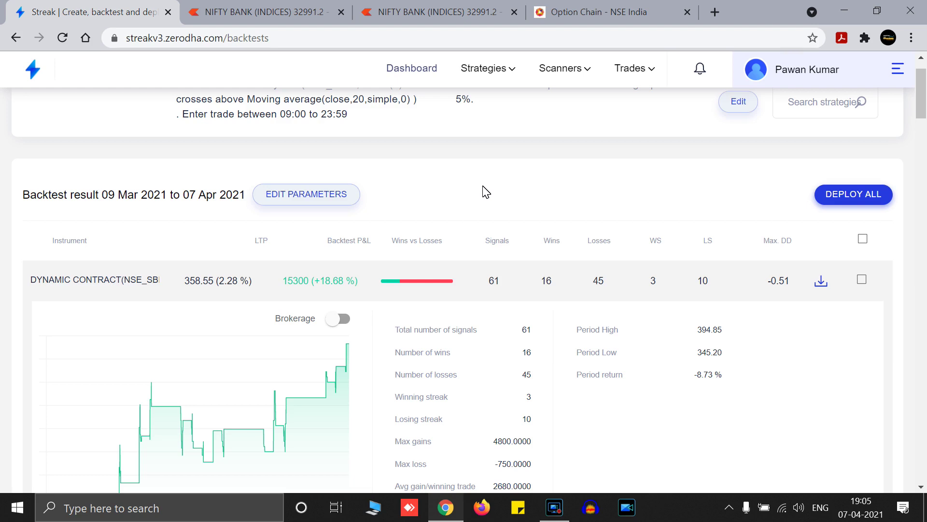
{"action": "scroll", "coordinate": [485, 192], "scroll_direction": "up", "scroll_amount": 1}
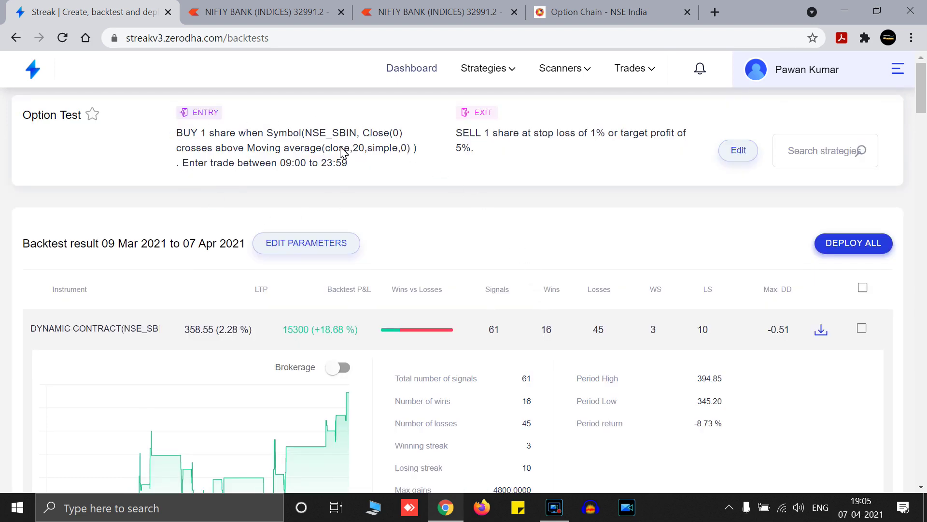